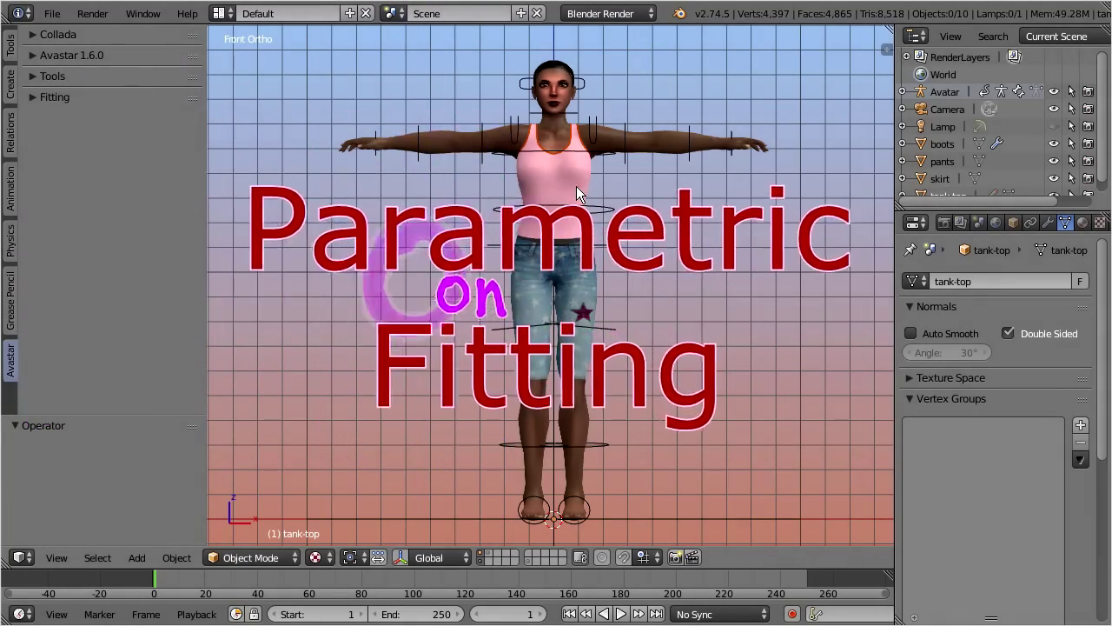
Select the tank-top, frame it from the front, and orbit to an angled torso view
click(576, 186)
key(KP_8)
key(KP_1)
key(KP_Decimal)
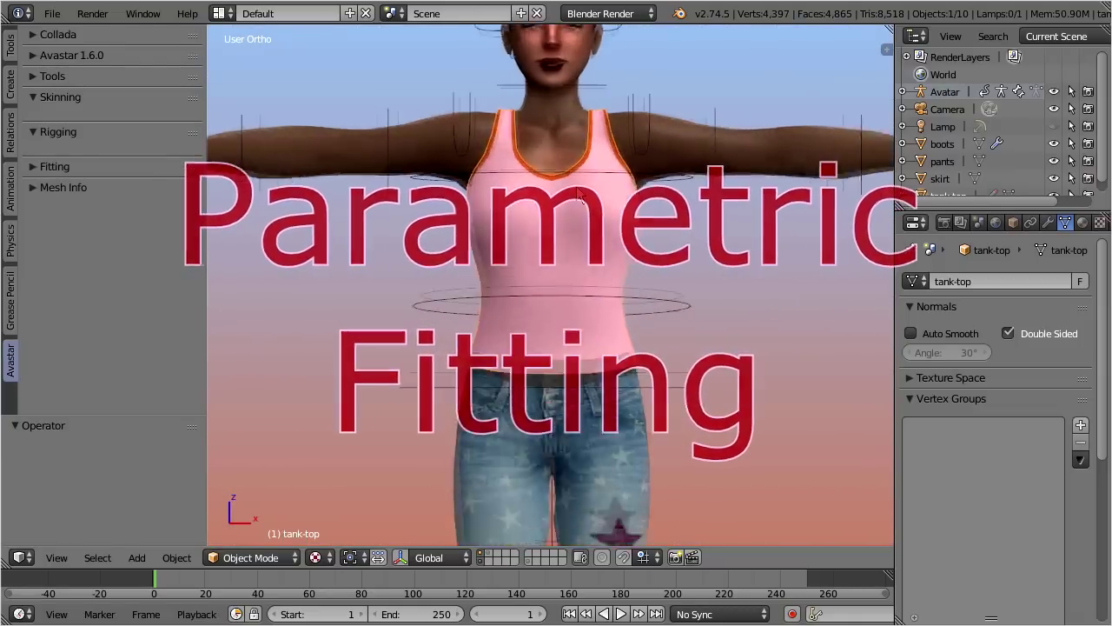
middle_drag(580, 198, 683, 230)
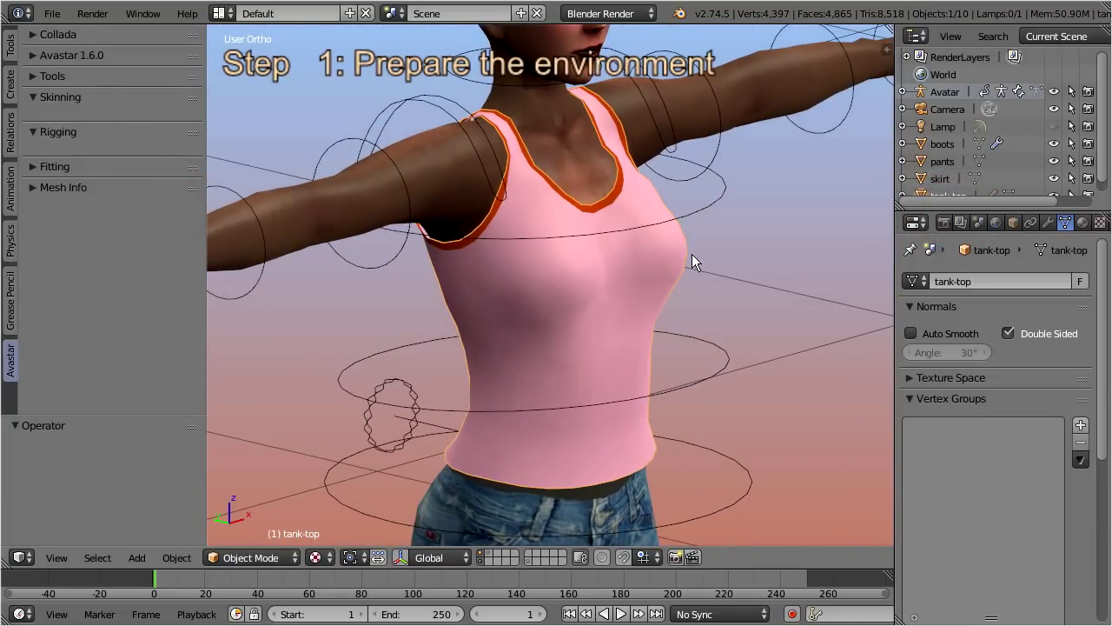
Select the Avatar armature and switch its SL Rigging Style to Fitted Mesh
right_click(726, 357)
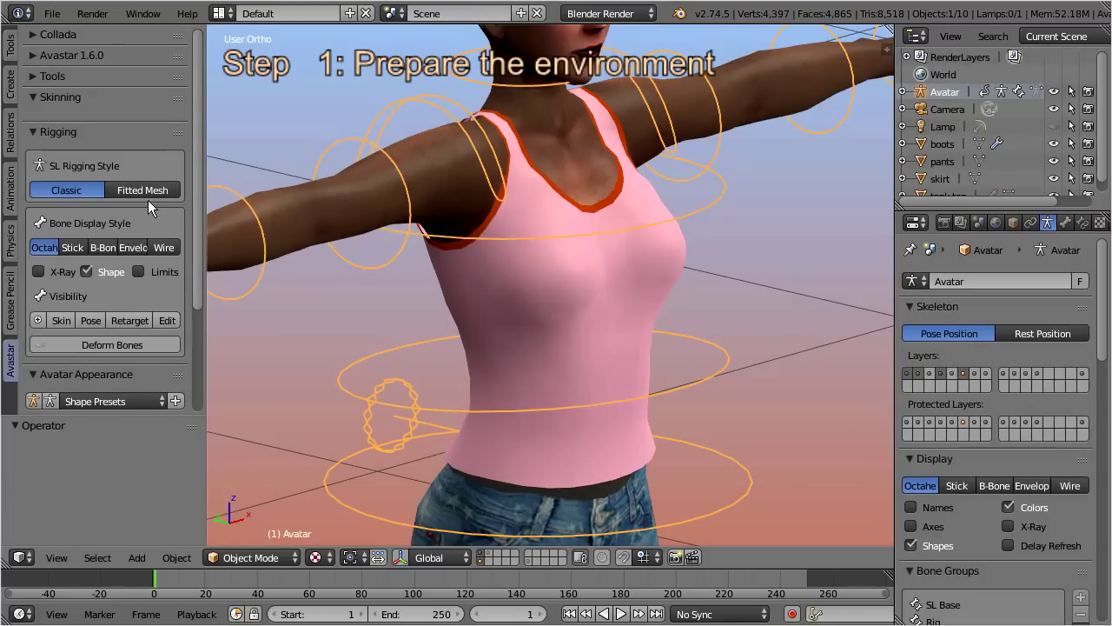
click(110, 188)
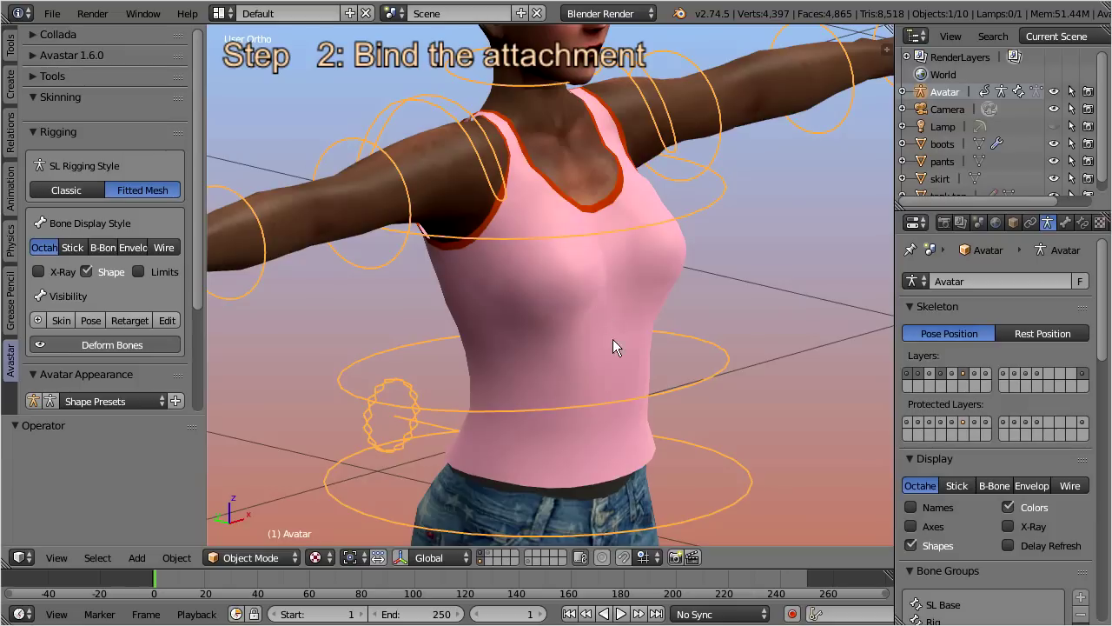
Bind the tank-top to the Avatar armature using Bones weights and SL Appearance sliders
shift+right_click(604, 364)
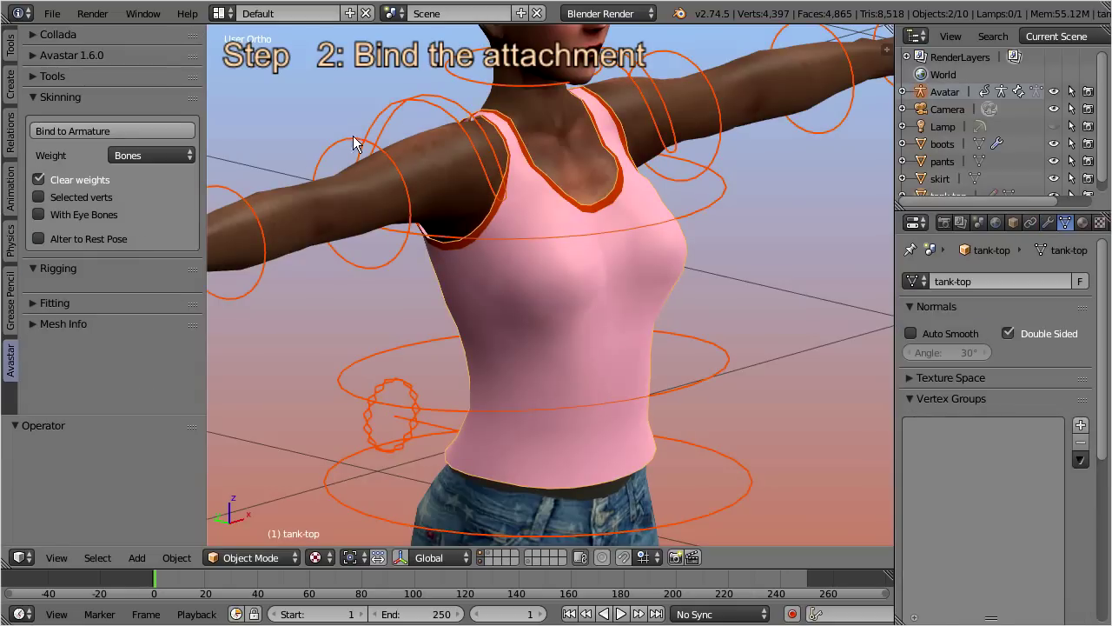
click(184, 156)
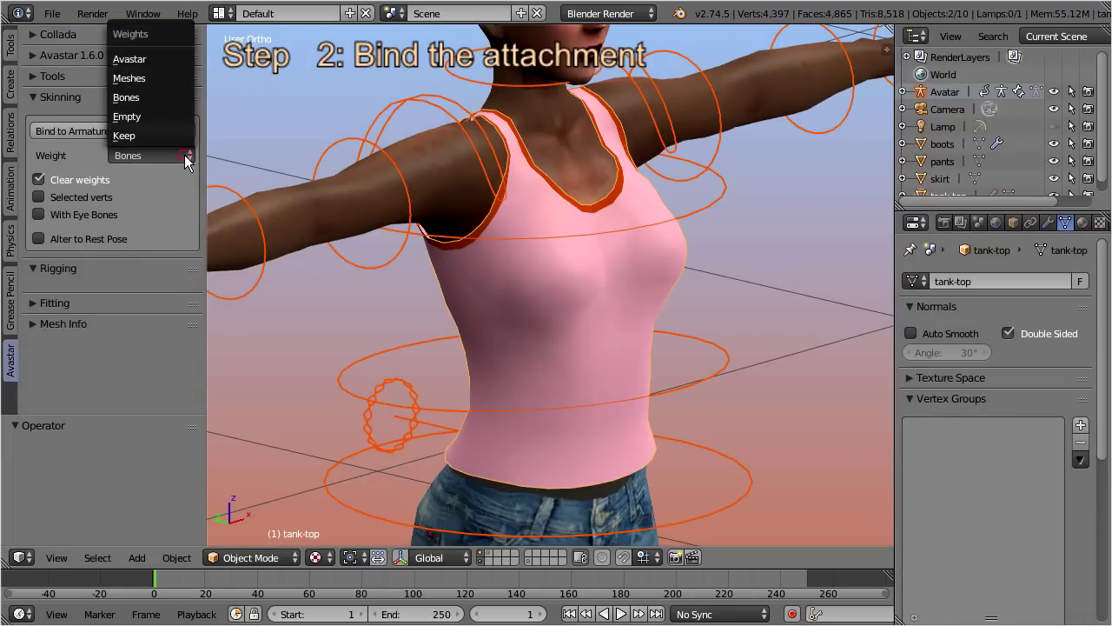
click(176, 97)
click(178, 131)
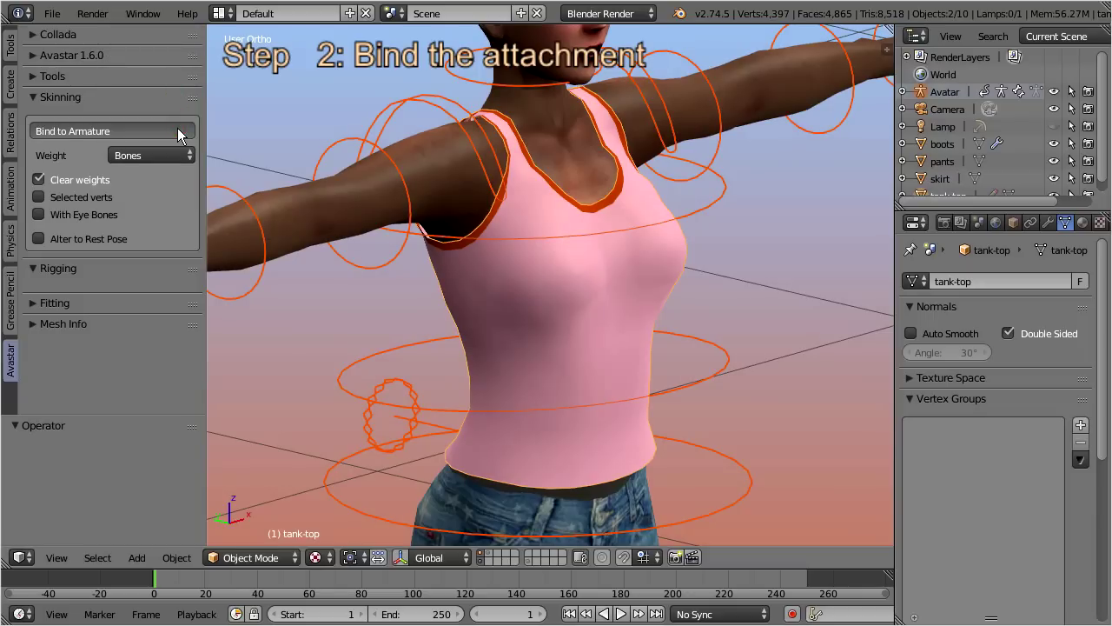
click(155, 171)
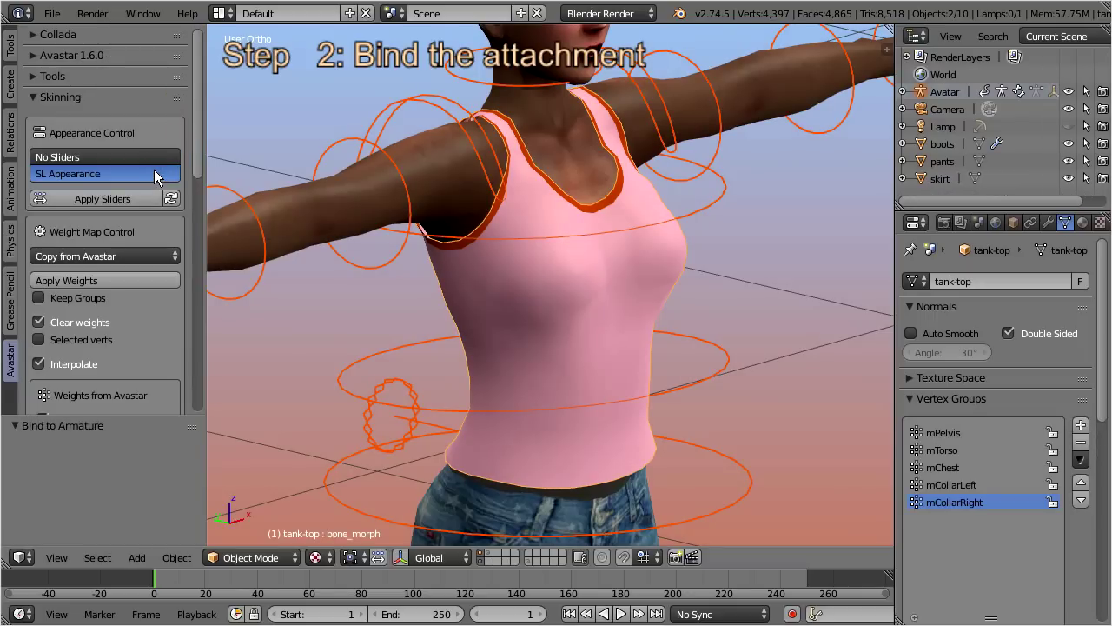
click(32, 98)
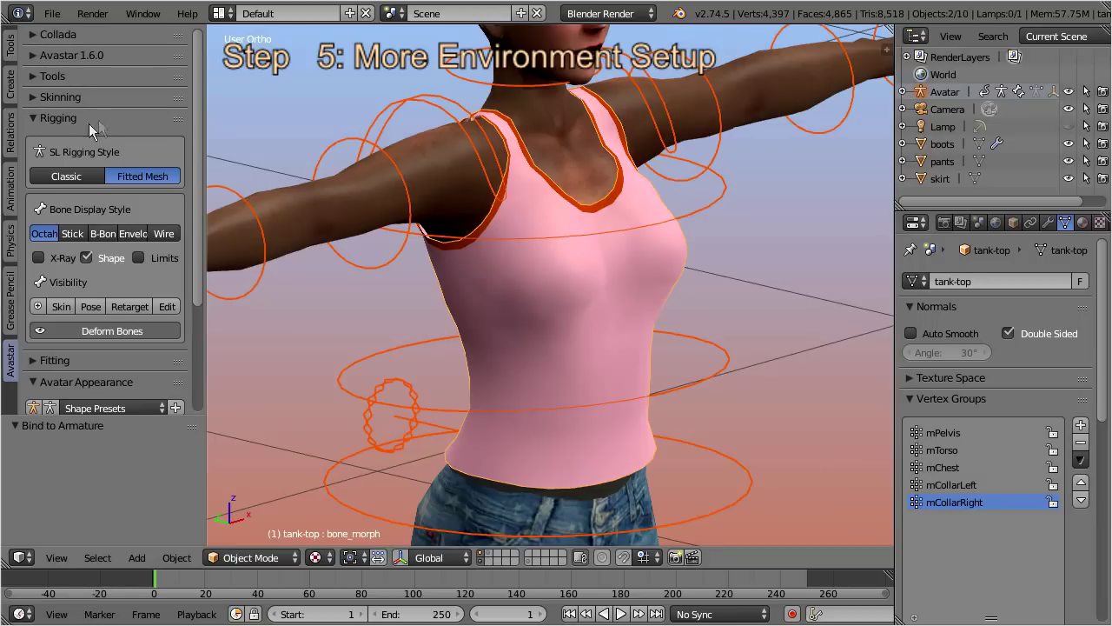
Show skin weights with Stick bones, viewed from the front in Solid shading
click(68, 309)
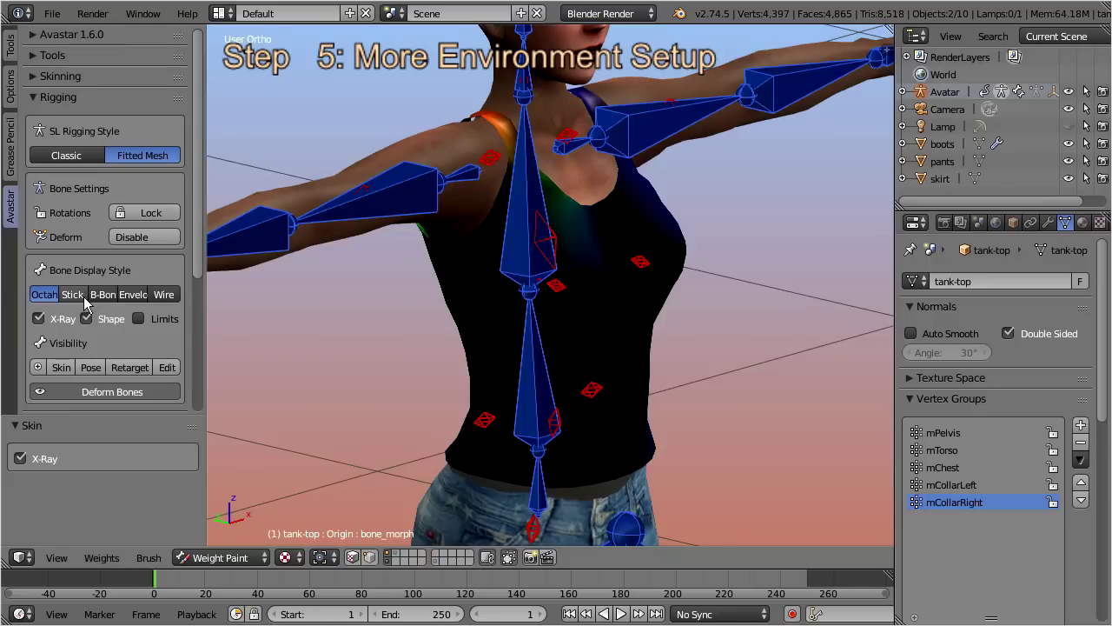
click(86, 296)
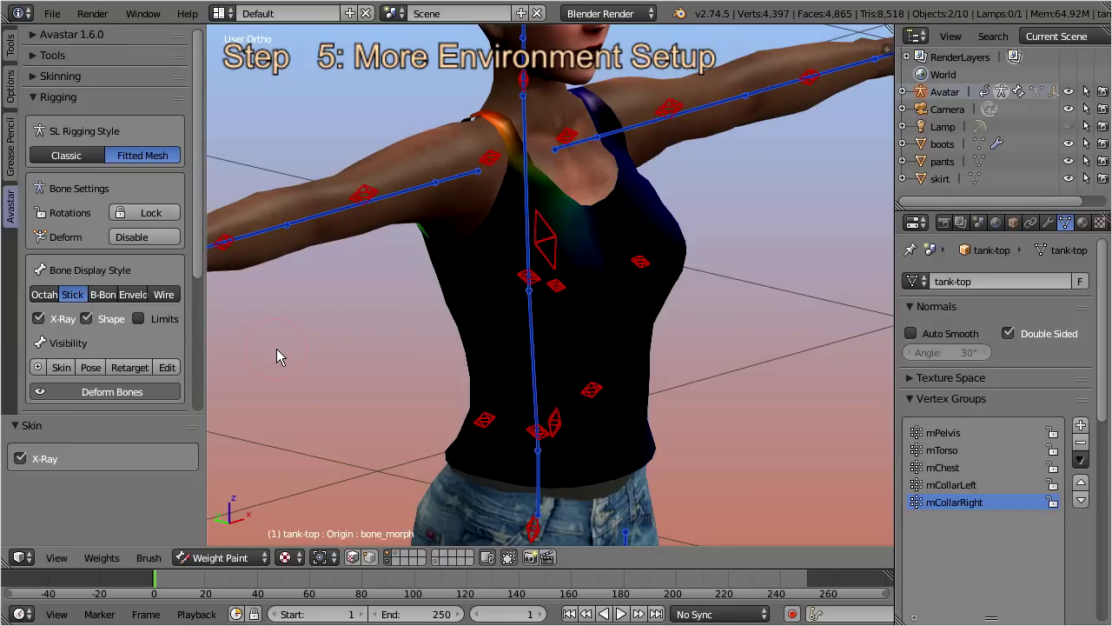
key(KP_1)
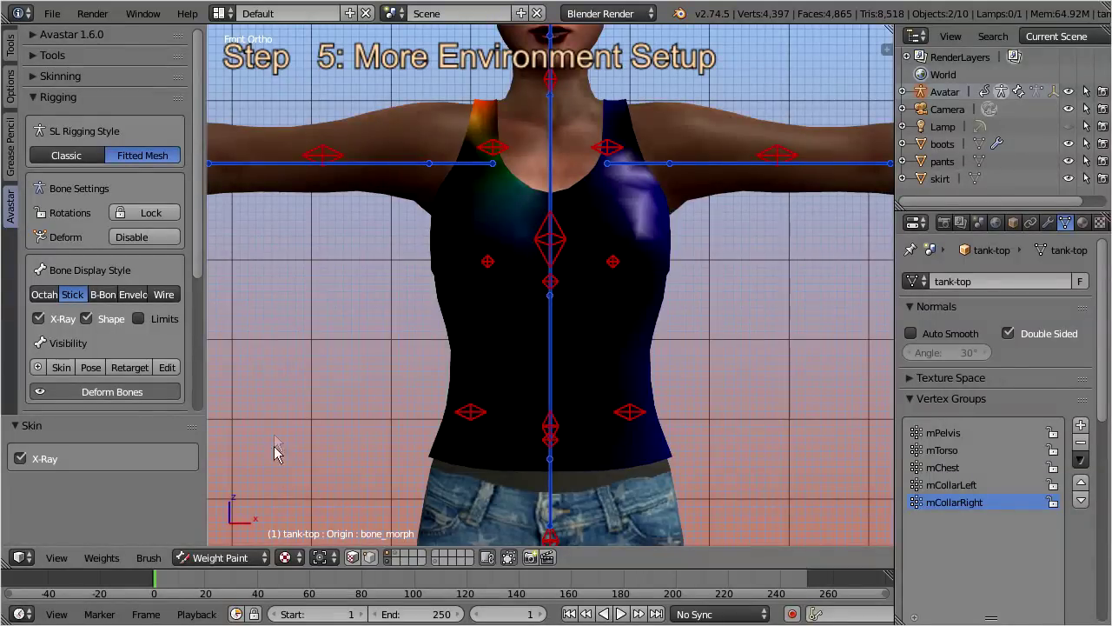
click(286, 558)
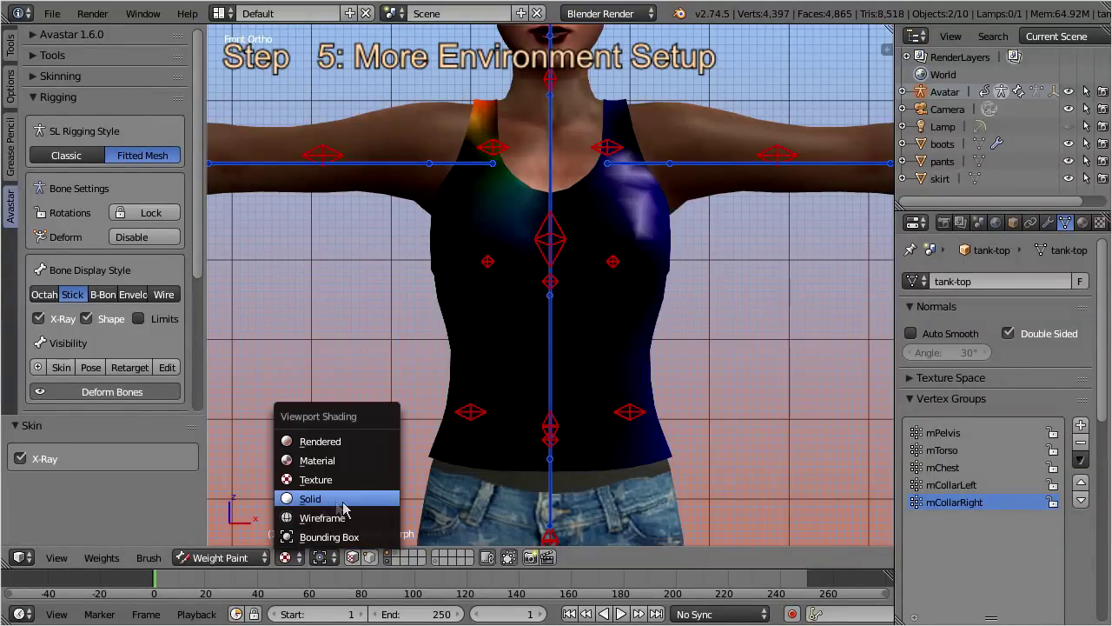
click(310, 499)
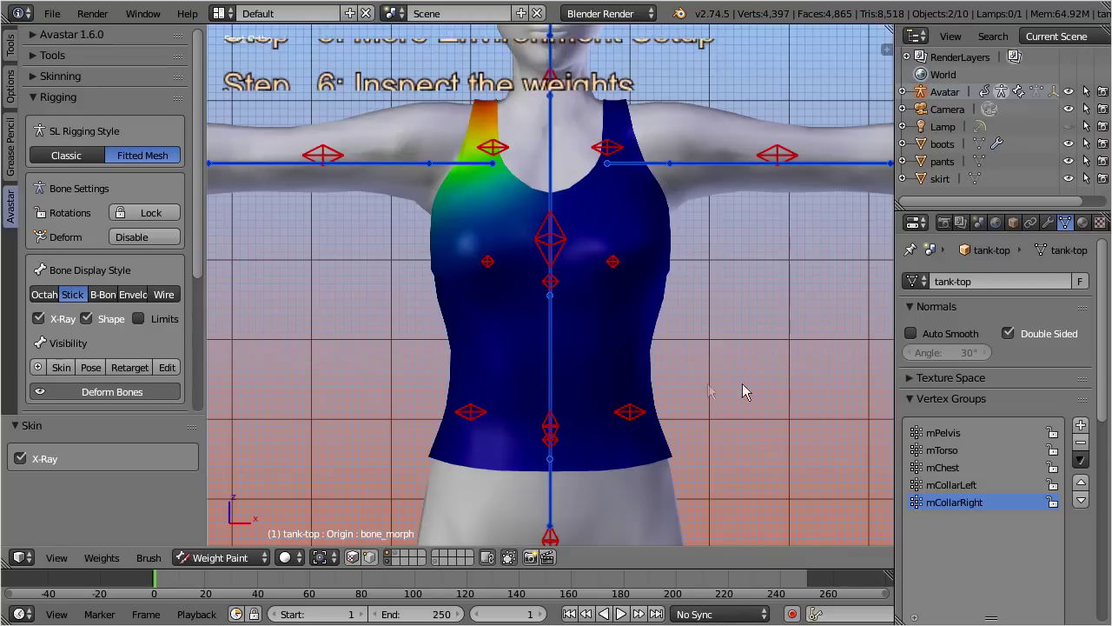
Display the tank-top's weights for the mCollarLeft, mChest, mTorso and mPelvis groups
click(980, 486)
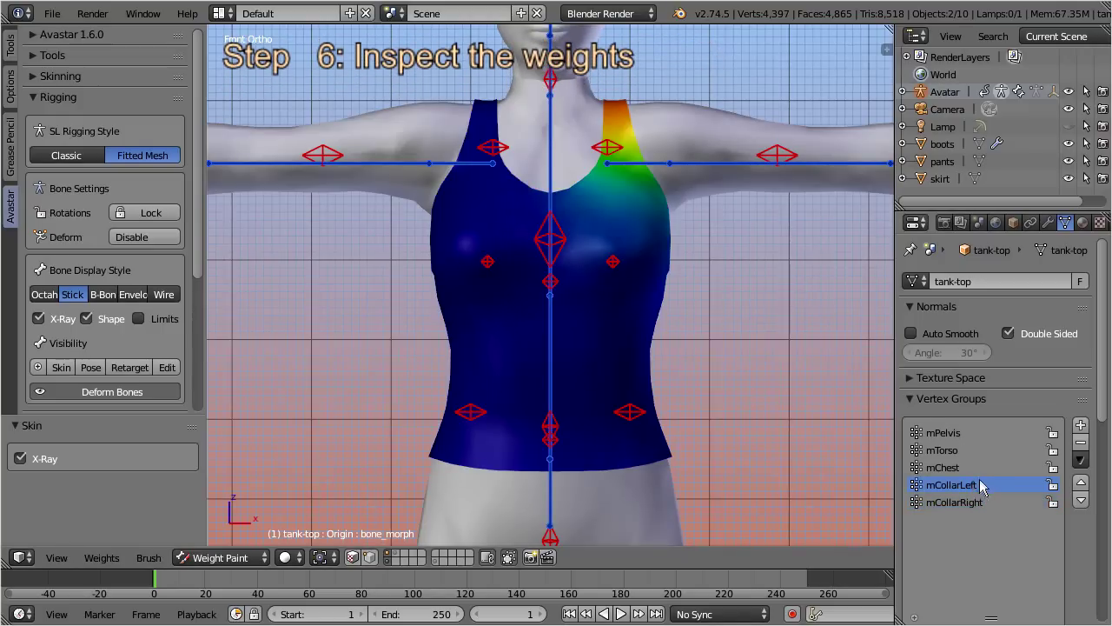
click(978, 468)
click(975, 451)
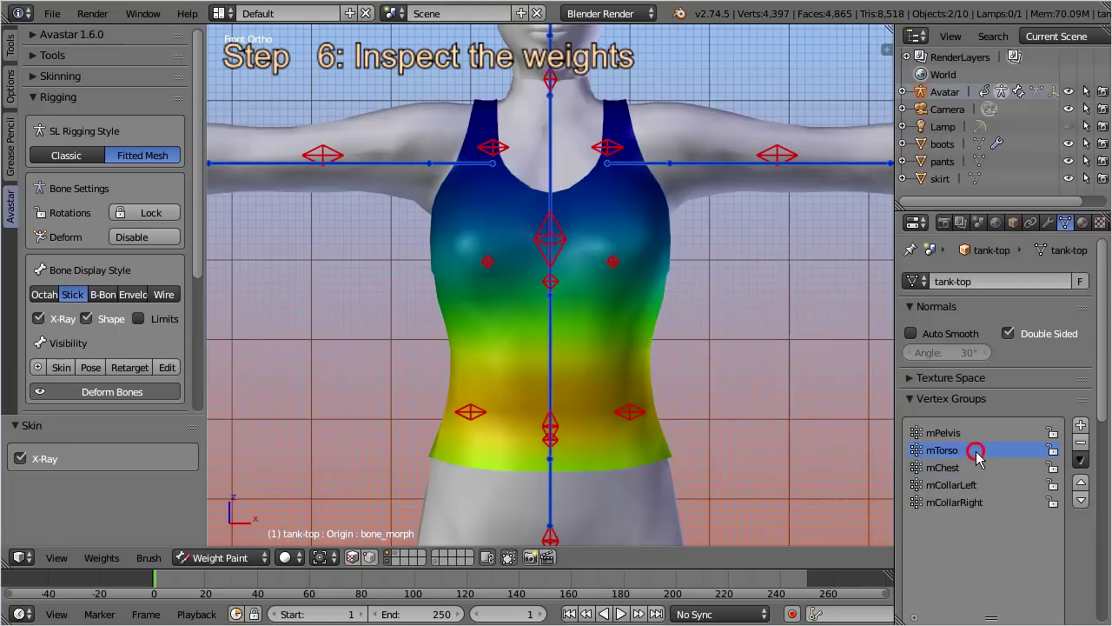
click(975, 432)
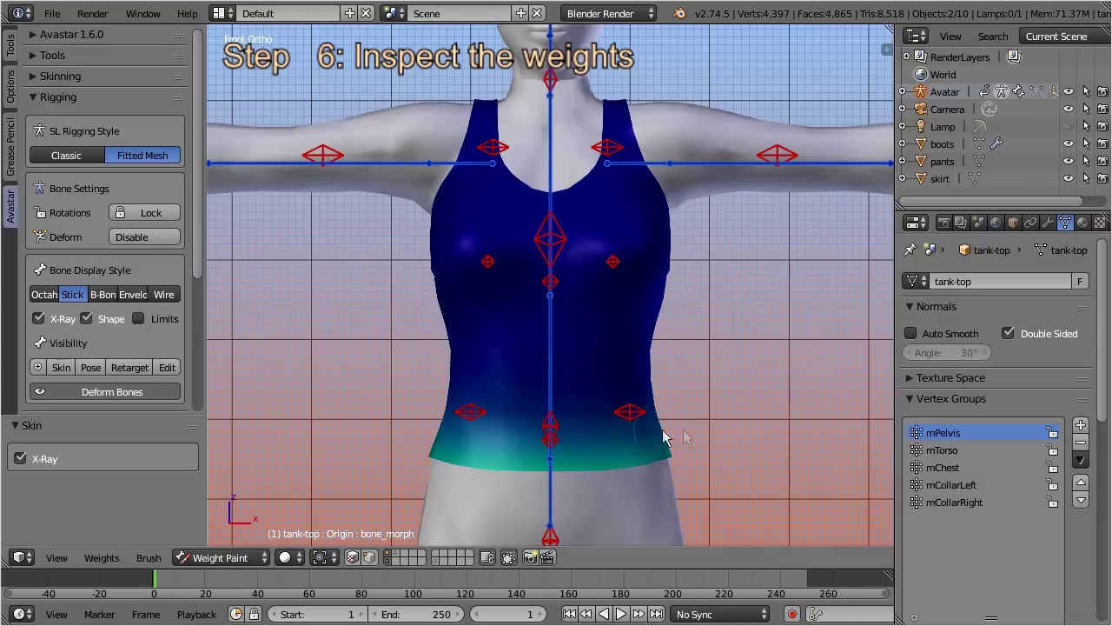
Check weights from the LEFT_HANDLE, UPPER_BACK, CHEST and RIGHT_PEC collision bones
right_click(629, 415)
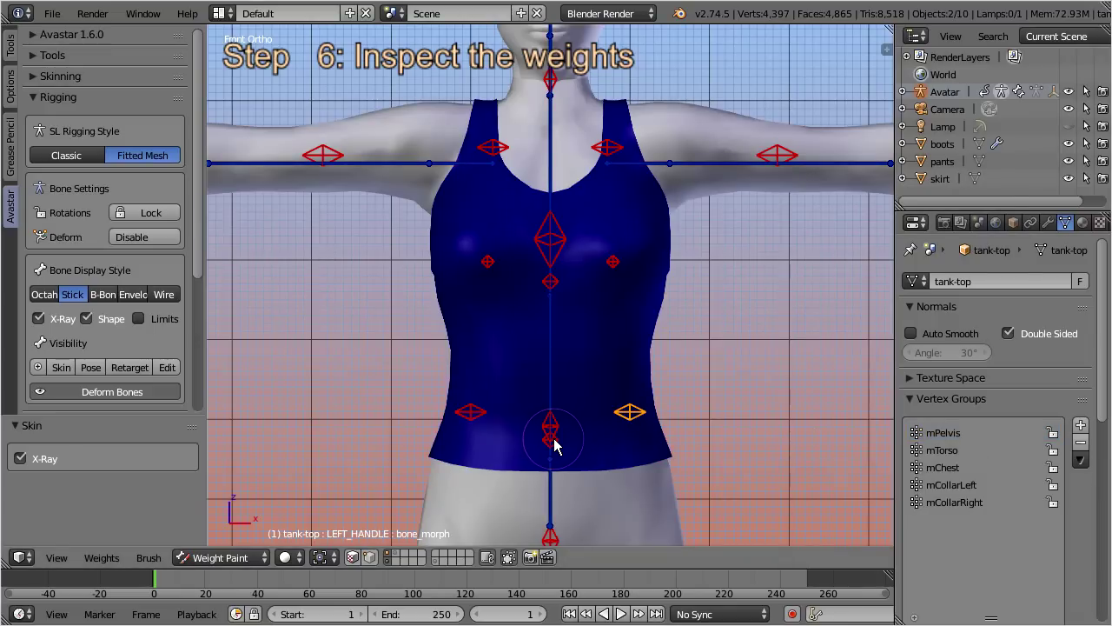
right_click(551, 280)
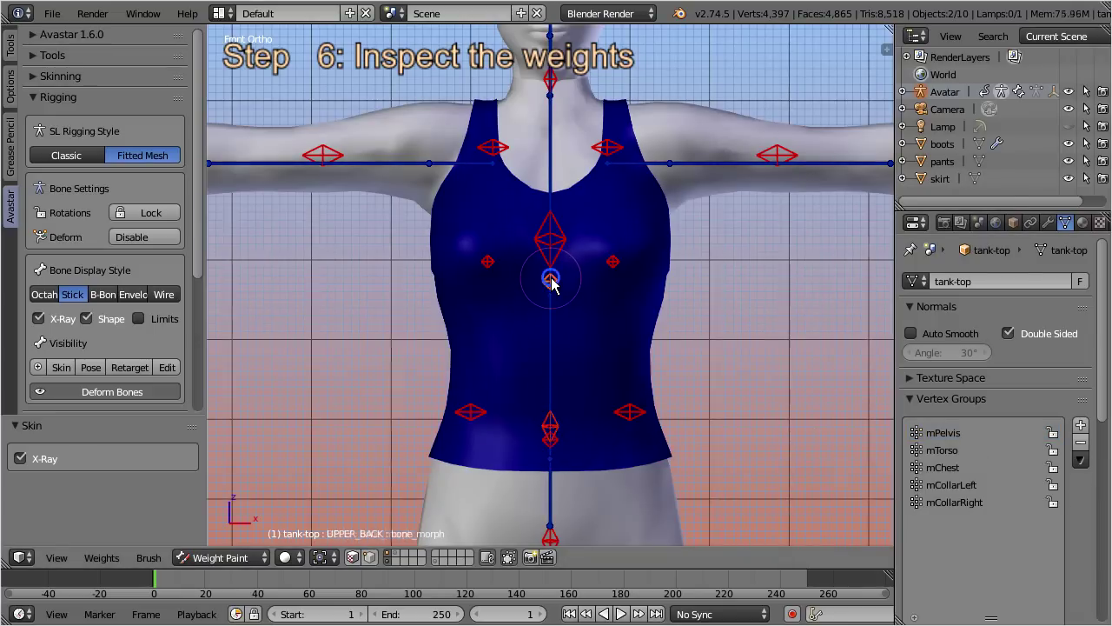
right_click(544, 240)
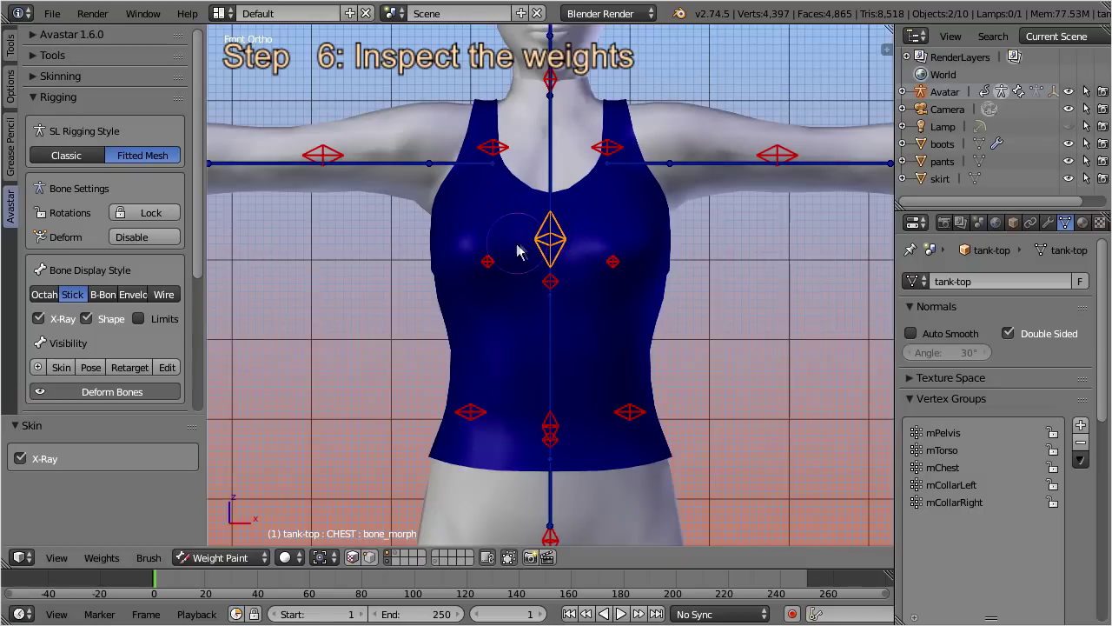
right_click(488, 265)
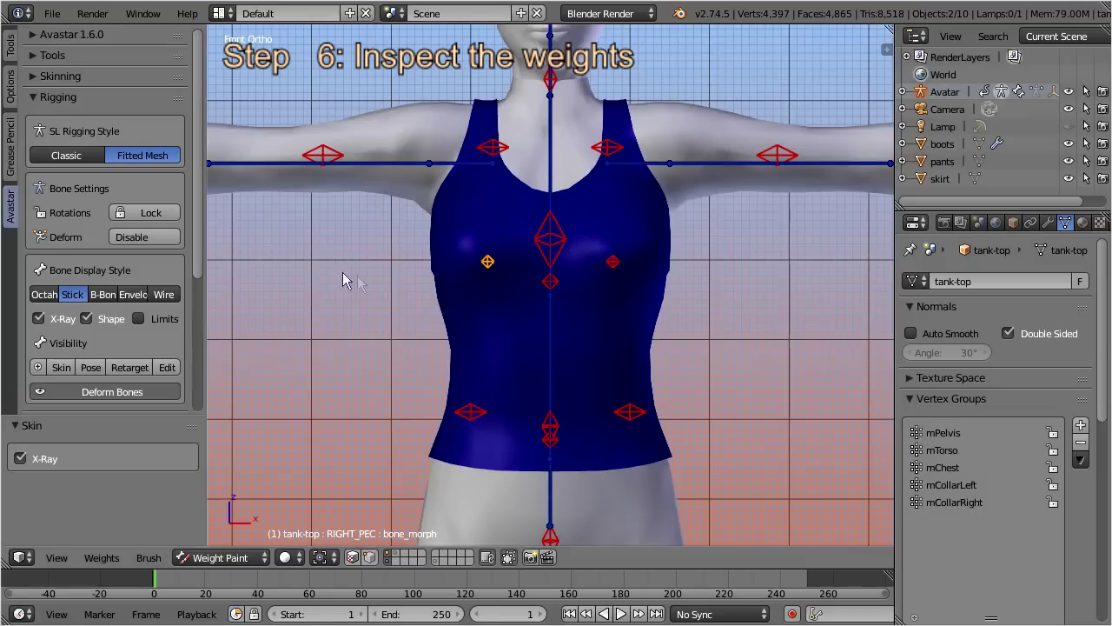
Collapse the Rigging settings and expand the Fitting panel
click(35, 101)
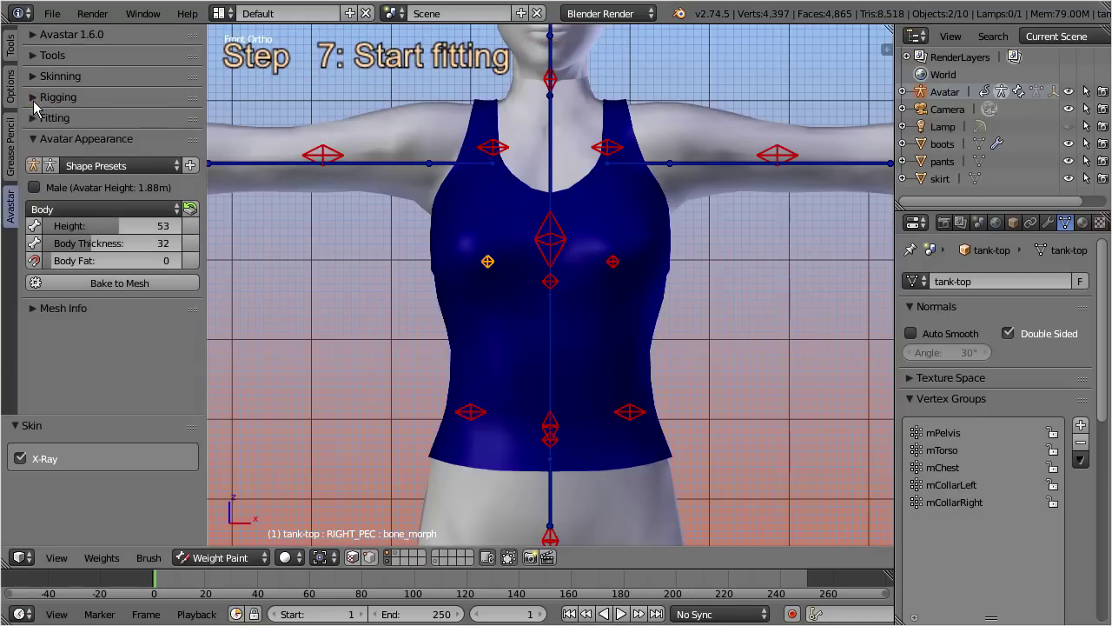
click(33, 120)
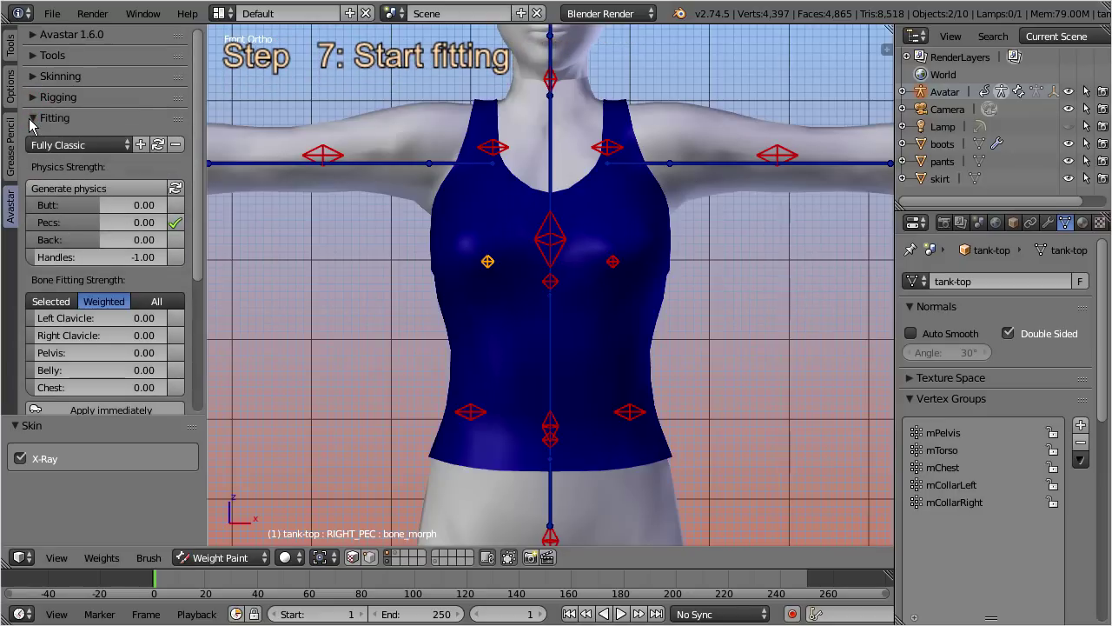
drag(200, 142, 198, 165)
scroll(198, 165, down, 2)
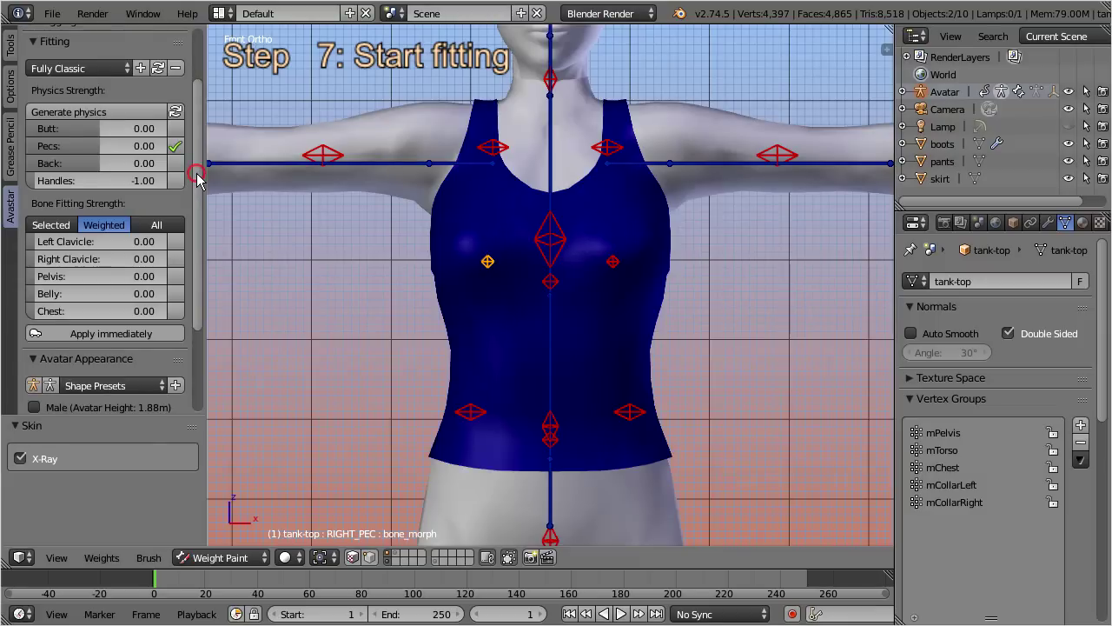
scroll(198, 178, down, 1)
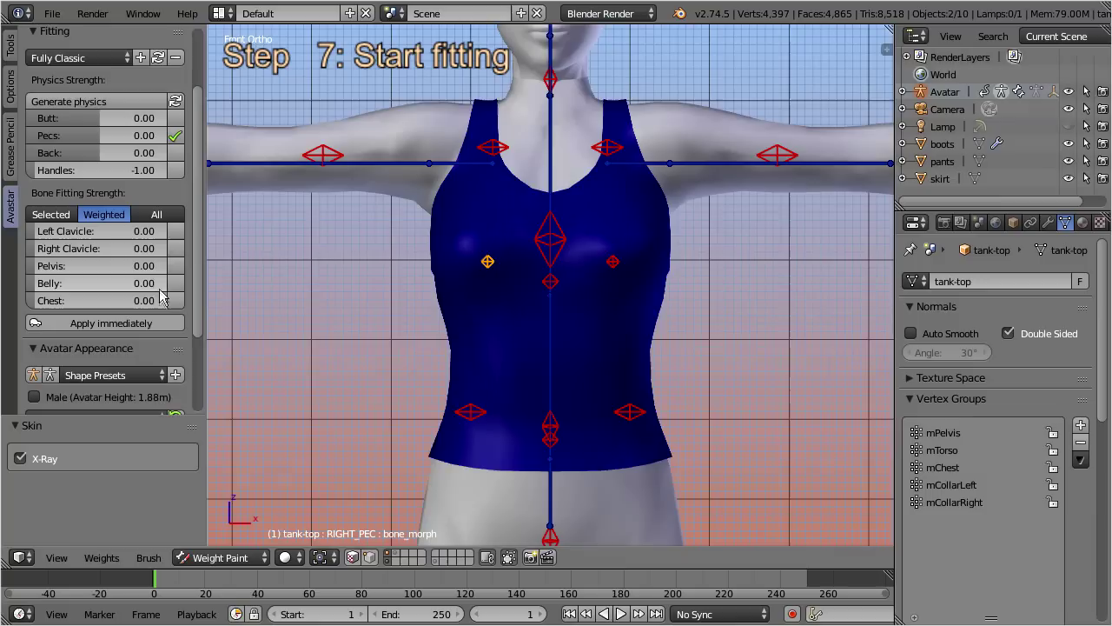
List bone fitting strengths for All bones, then for Weighted bones only
click(179, 217)
drag(199, 211, 198, 289)
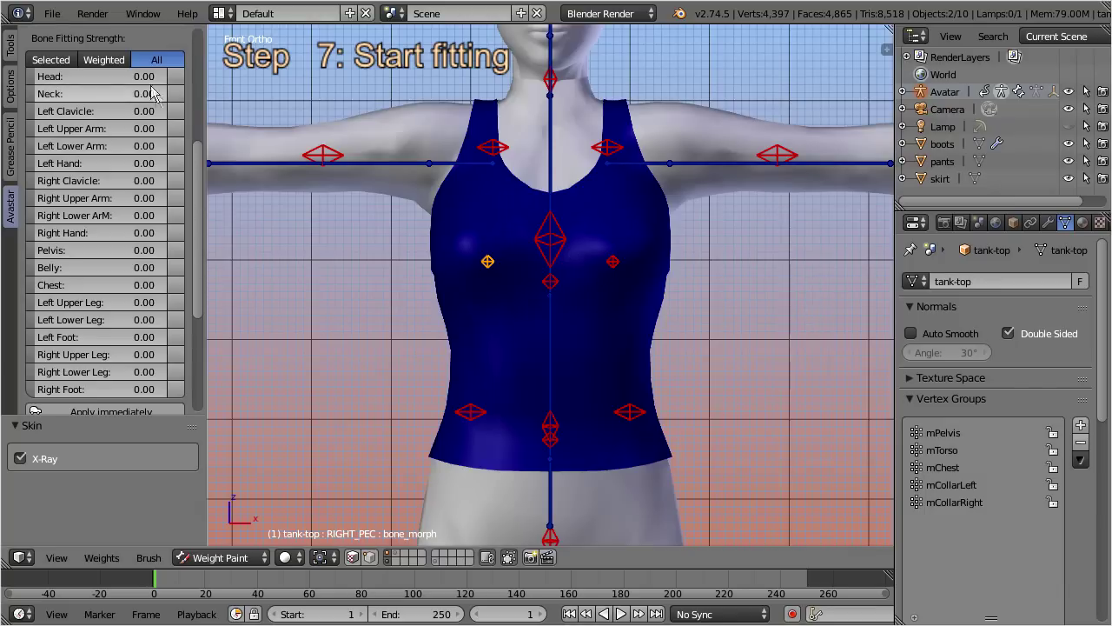
click(126, 60)
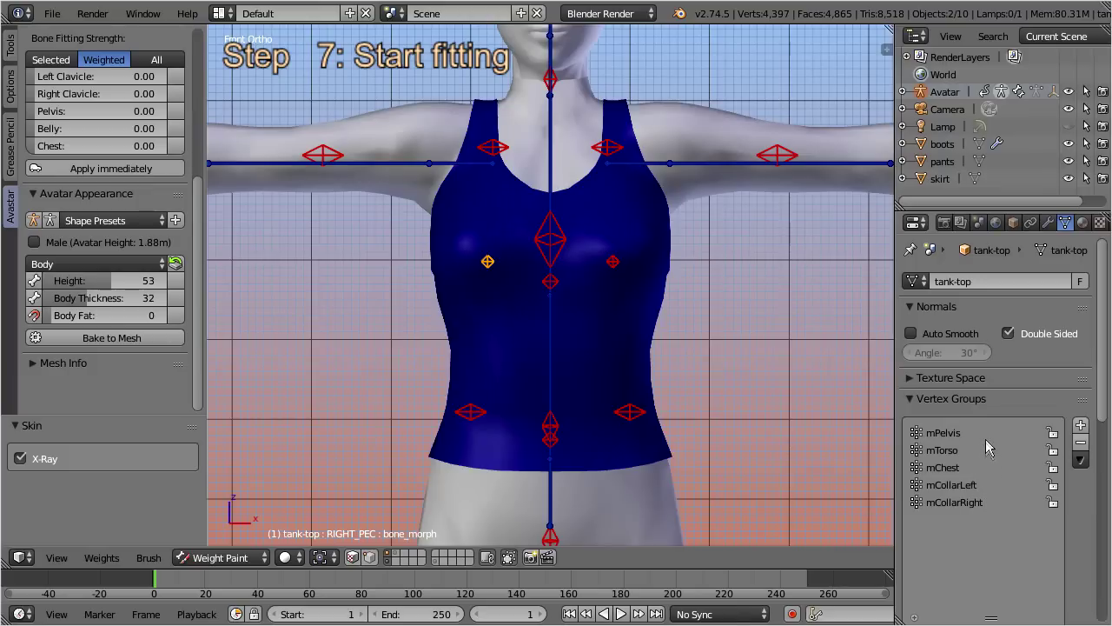
click(198, 210)
drag(198, 210, 200, 122)
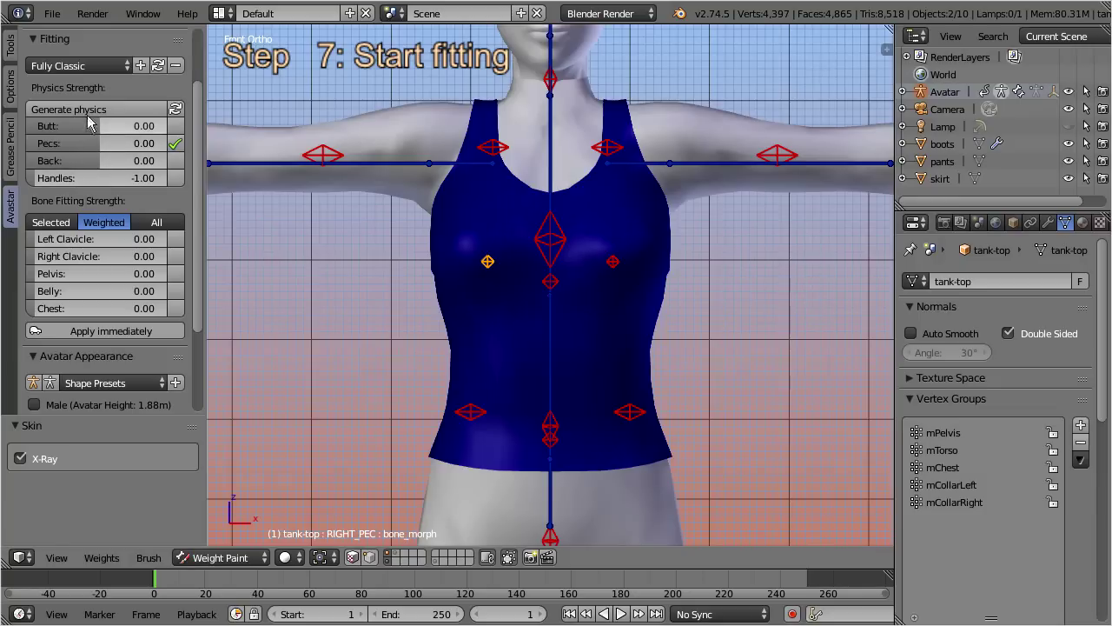
Generate fitting physics, setting Pecs to 1.00 and Back and Butt to -1.00
click(137, 111)
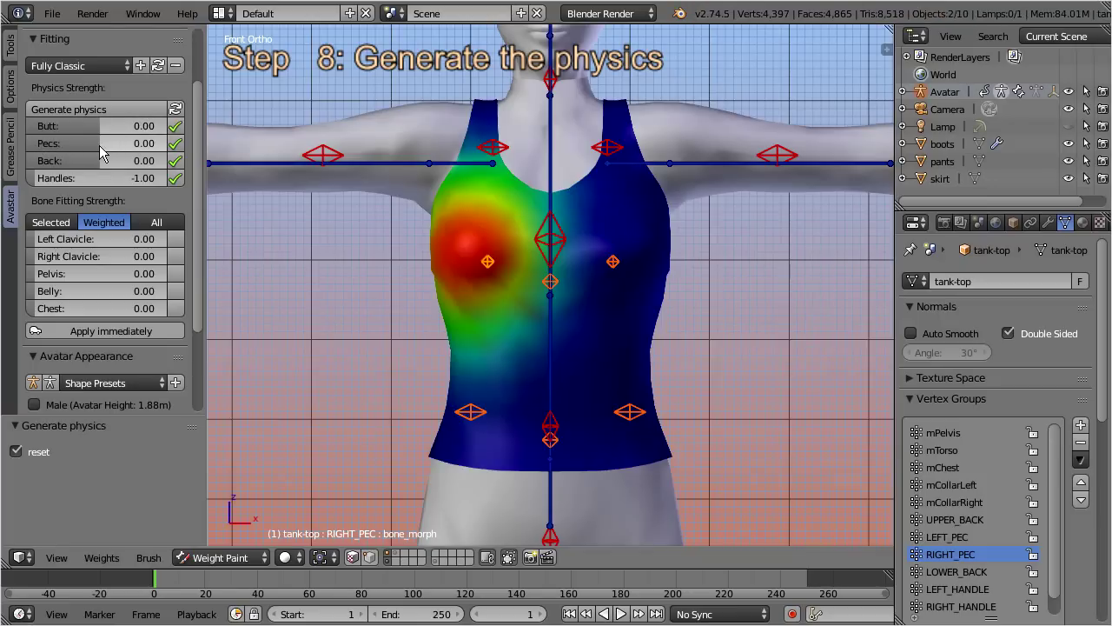
drag(100, 149, 172, 155)
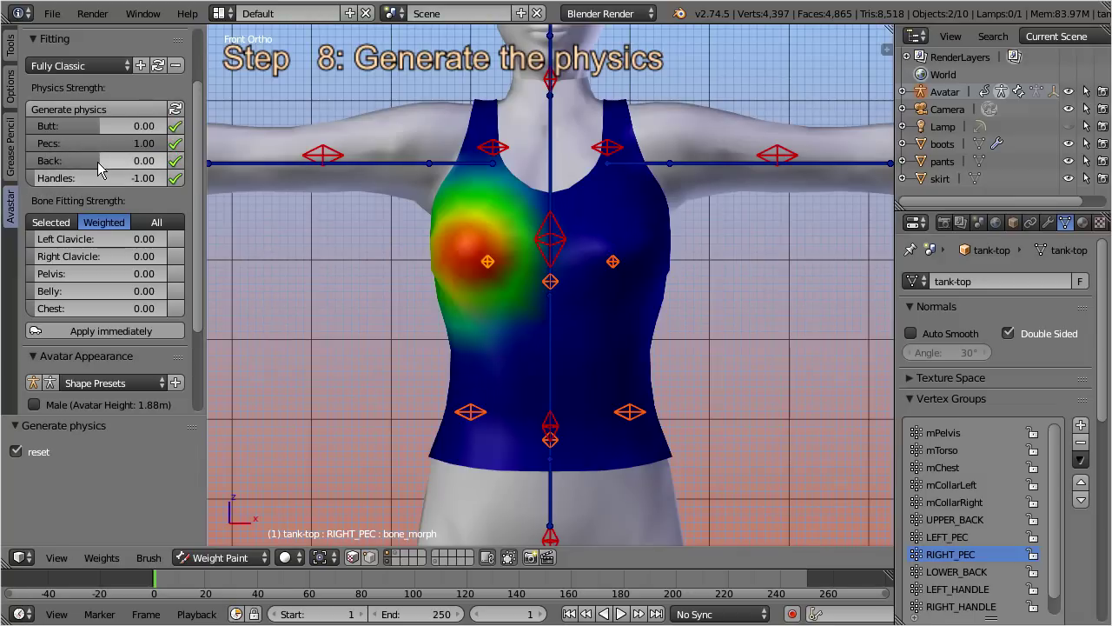
drag(96, 161, 17, 169)
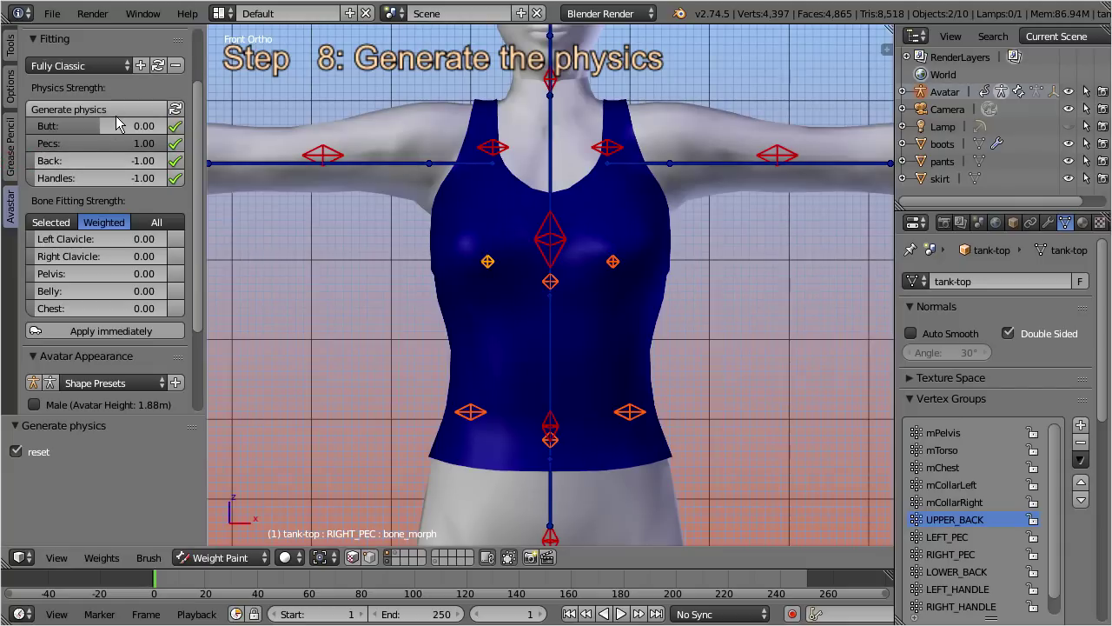
drag(100, 131, 22, 137)
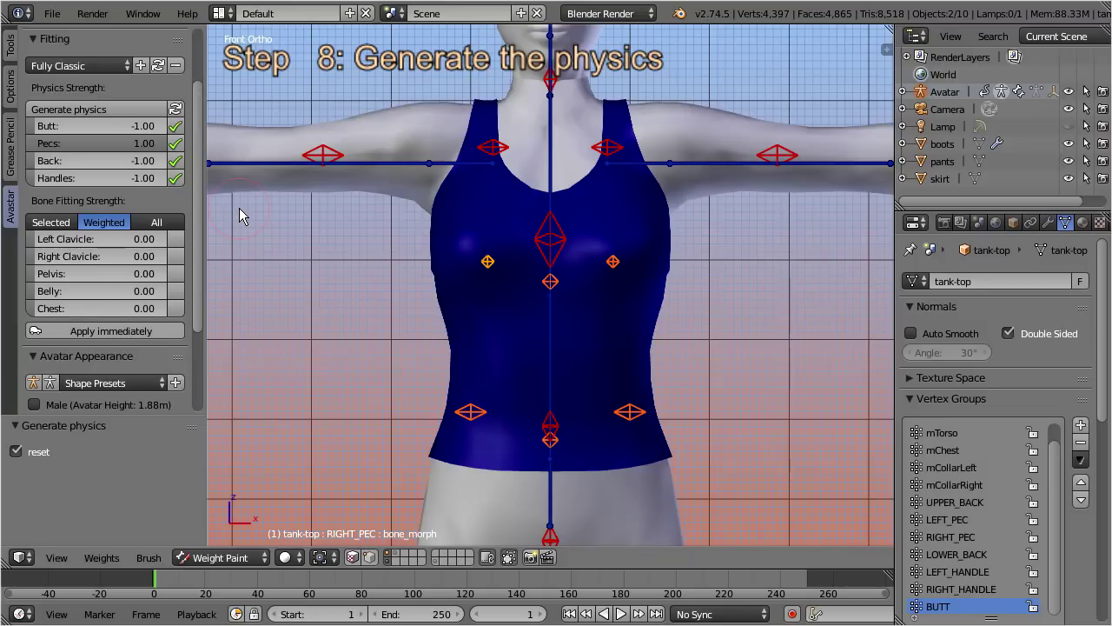
Lower Pecs physics strength to -1.00 and apply the physics to the tank-top immediately
click(165, 145)
mouse_move(165, 149)
mouse_down()
mouse_move(29, 157)
mouse_move(182, 156)
mouse_up()
middle_drag(512, 381, 415, 392)
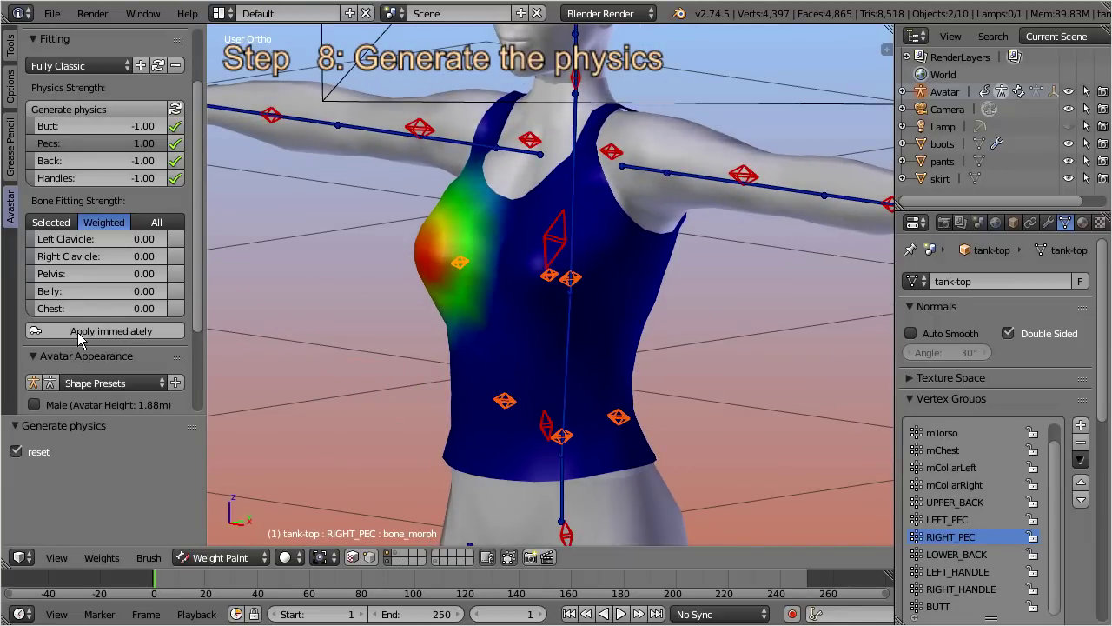
click(170, 333)
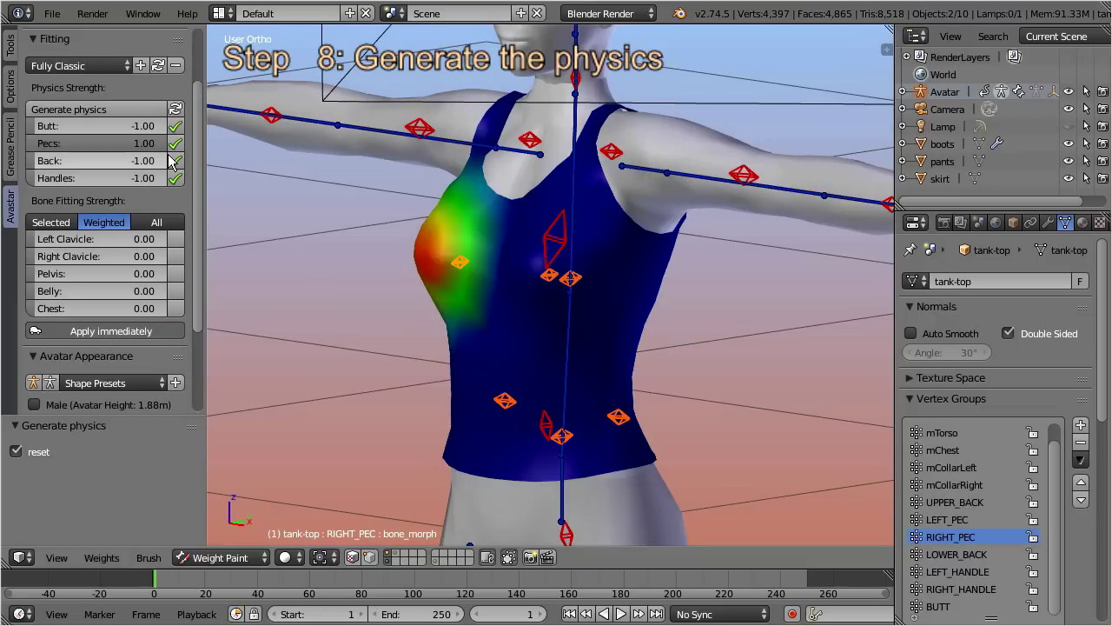
mouse_move(167, 147)
mouse_down()
mouse_move(165, 128)
mouse_move(156, 150)
mouse_move(34, 158)
mouse_move(171, 154)
mouse_move(173, 145)
mouse_up()
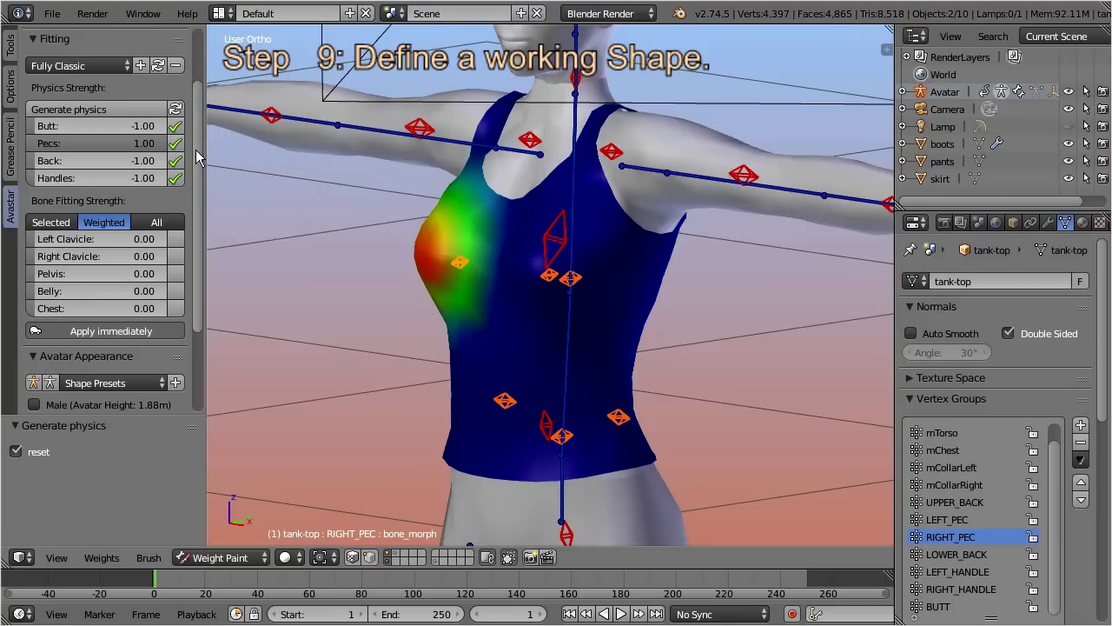
Switch the shape sliders to Torso and raise Breast Size to 100
drag(195, 150, 196, 226)
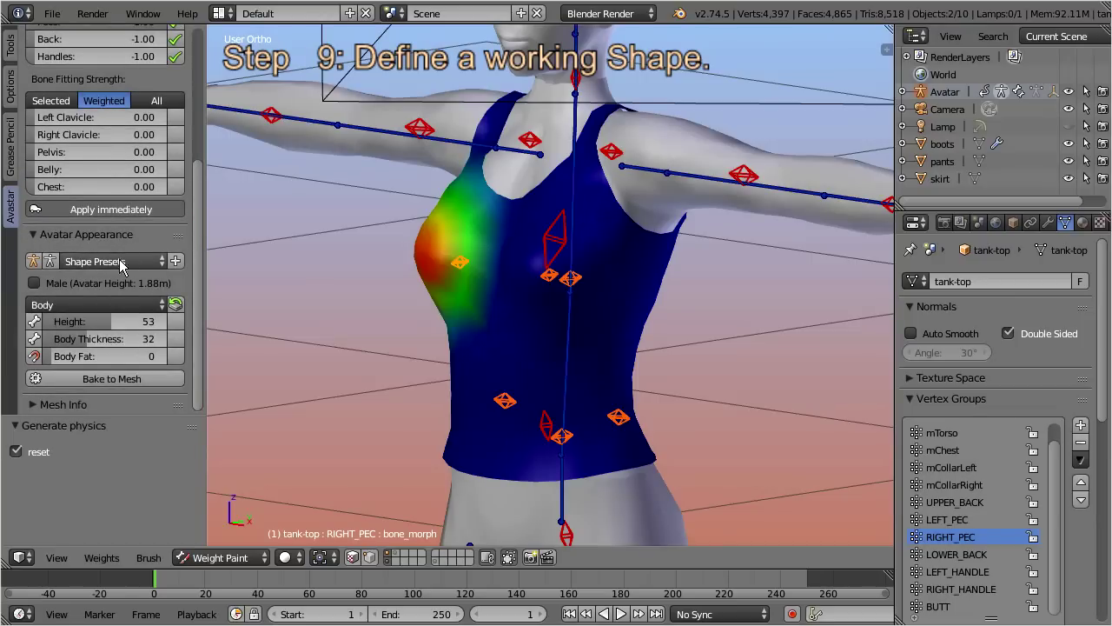
click(124, 304)
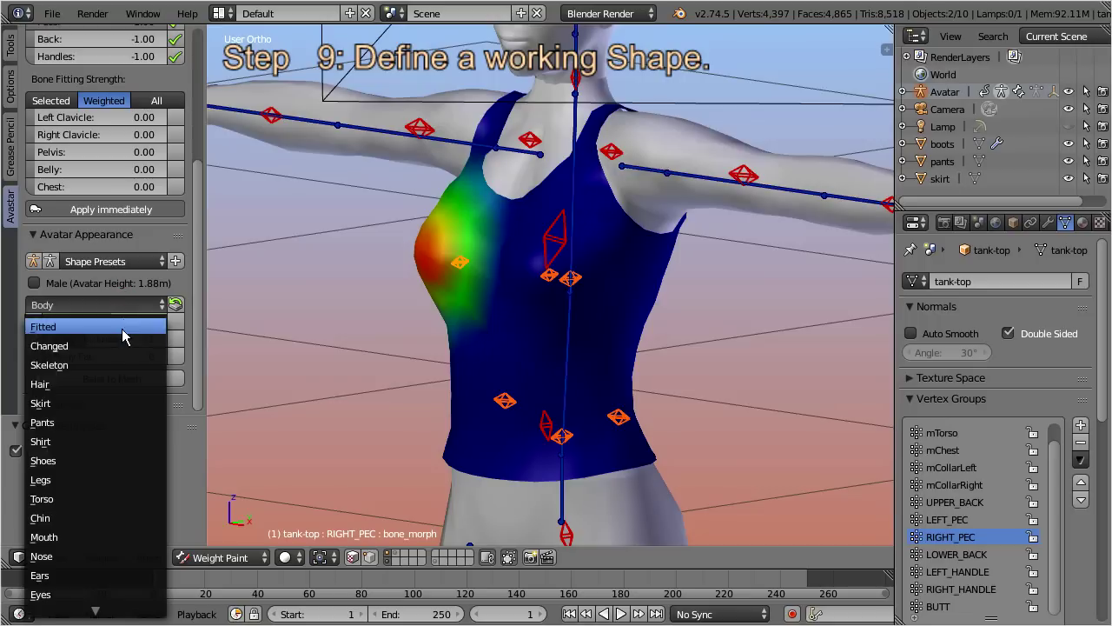
click(87, 499)
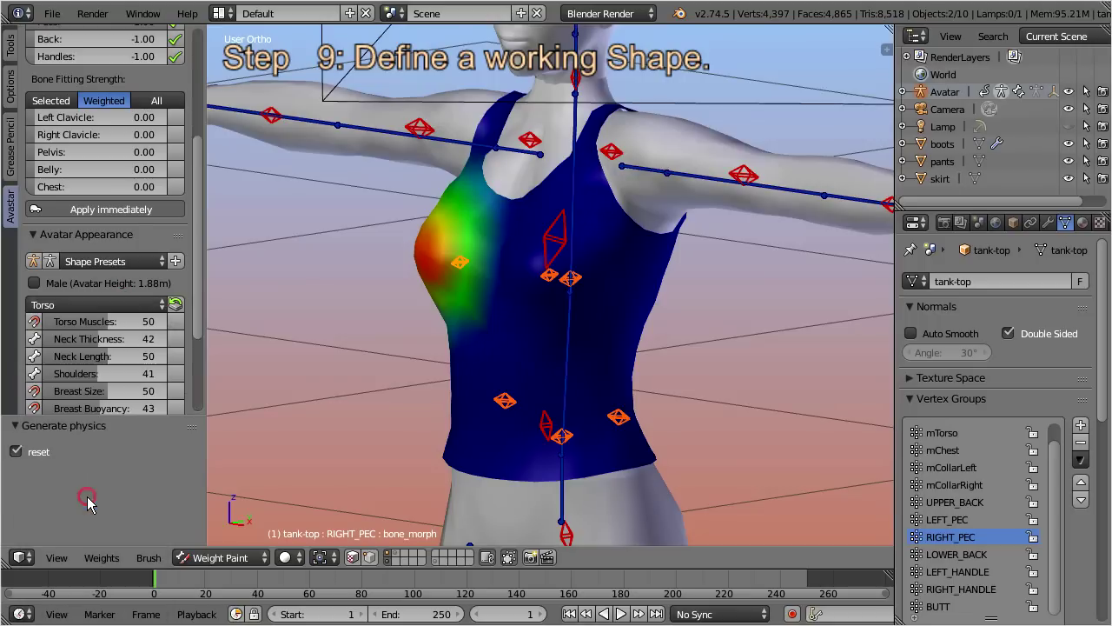
drag(153, 415, 146, 515)
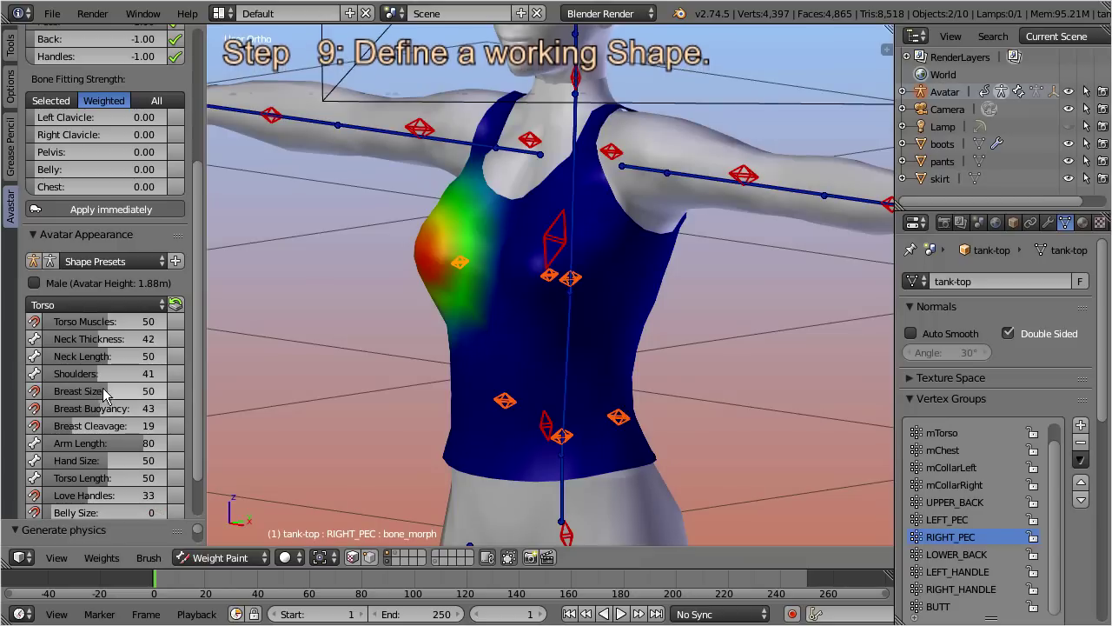
drag(139, 391, 177, 394)
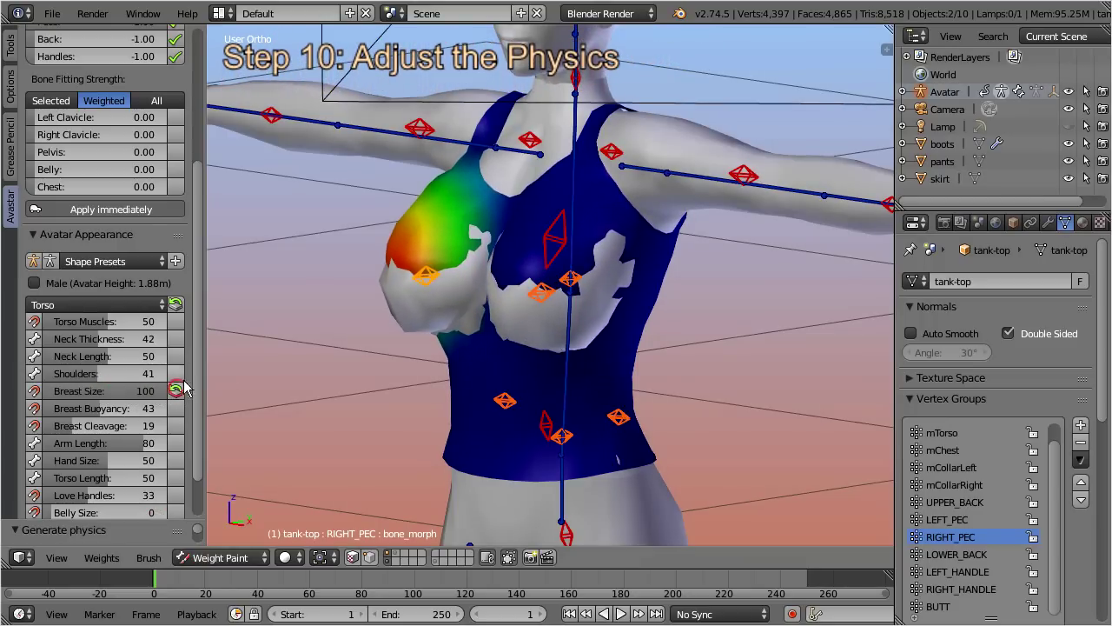
Set the Pecs physics strength to 0.10 and inspect the fit over the enlarged chest
middle_drag(486, 377, 466, 319)
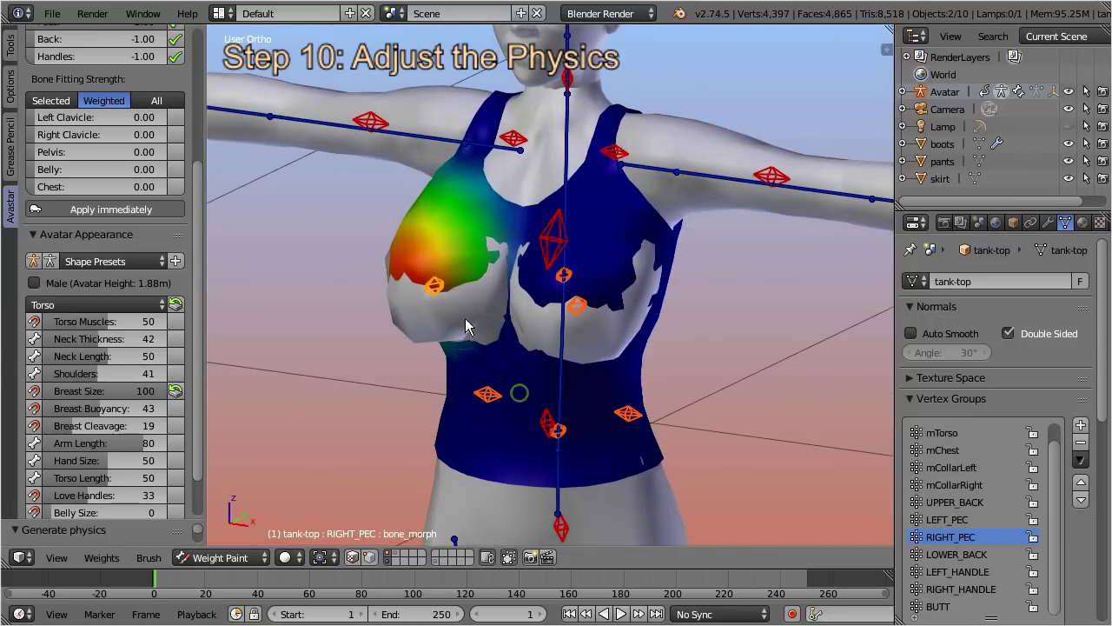
drag(197, 249, 197, 165)
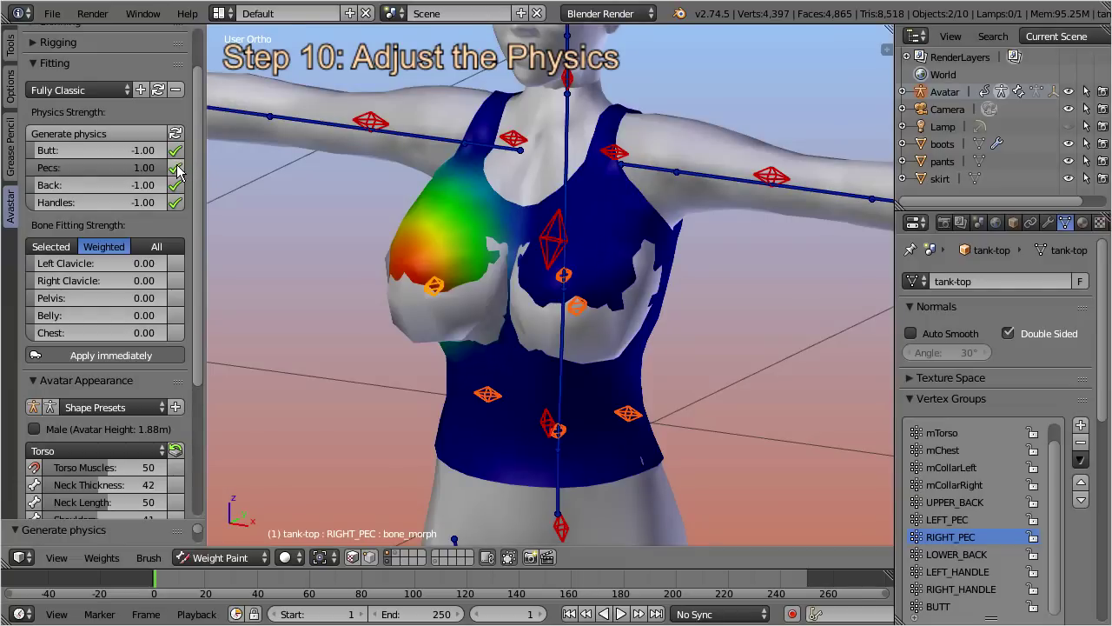
drag(163, 172, 106, 174)
middle_drag(461, 326, 460, 263)
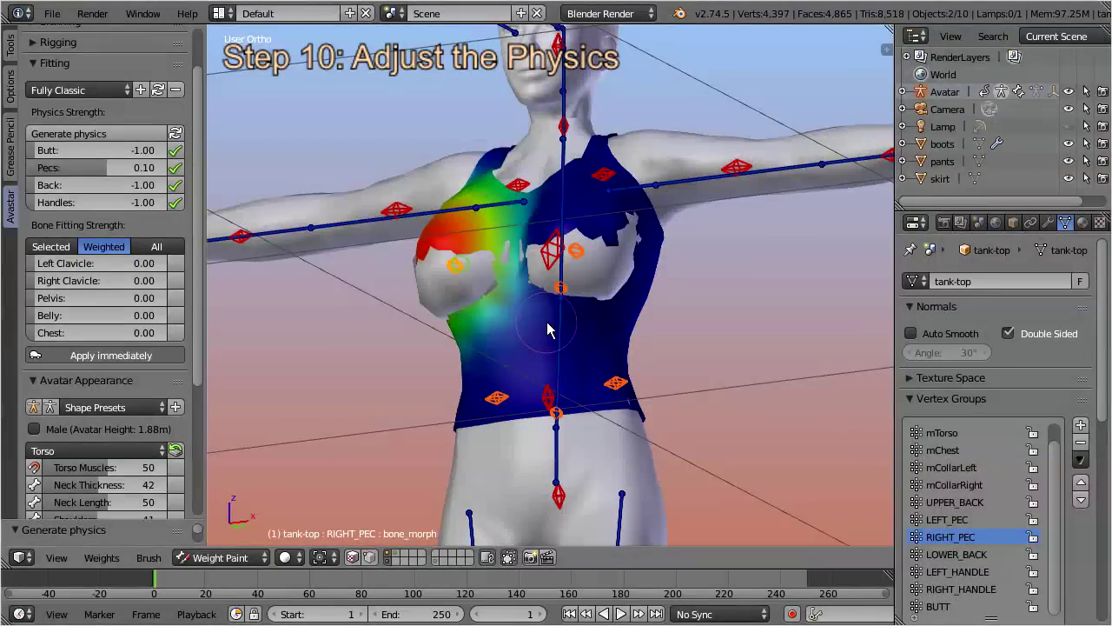
scroll(547, 293, up, 3)
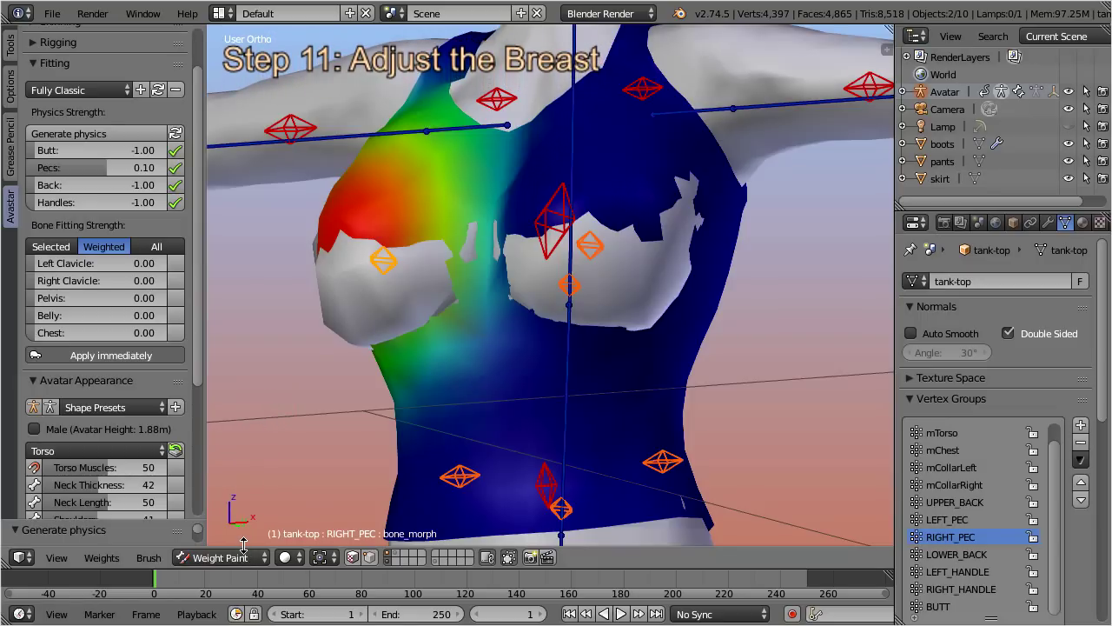
Enter Edit Mode and select vertices on both breasts, growing each selection outward
scroll(199, 400, down, 3)
scroll(198, 414, down, 5)
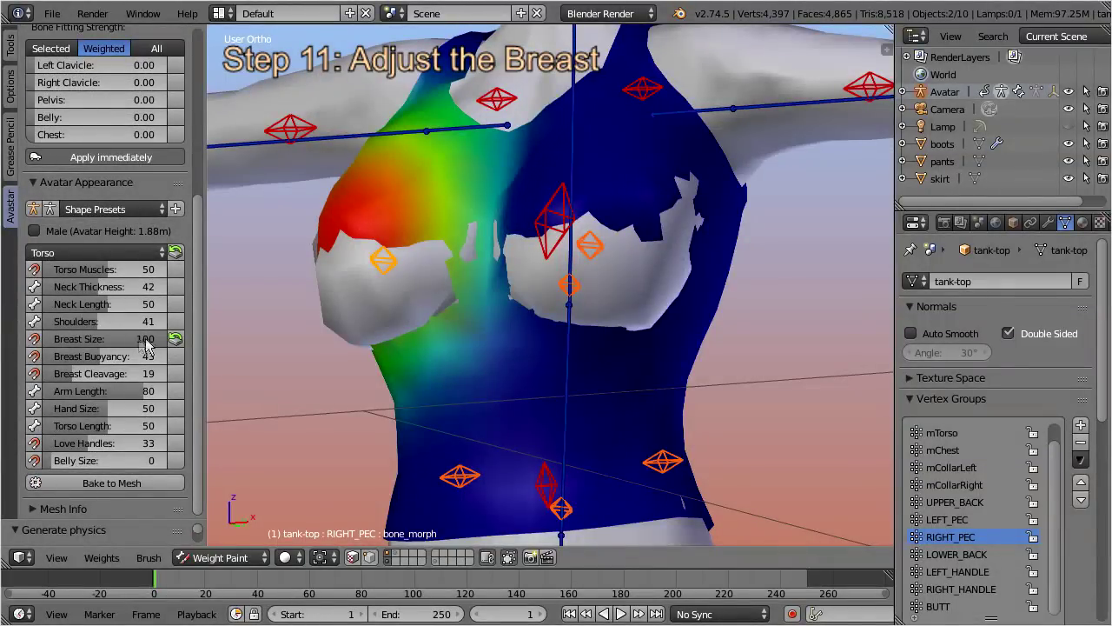
click(237, 561)
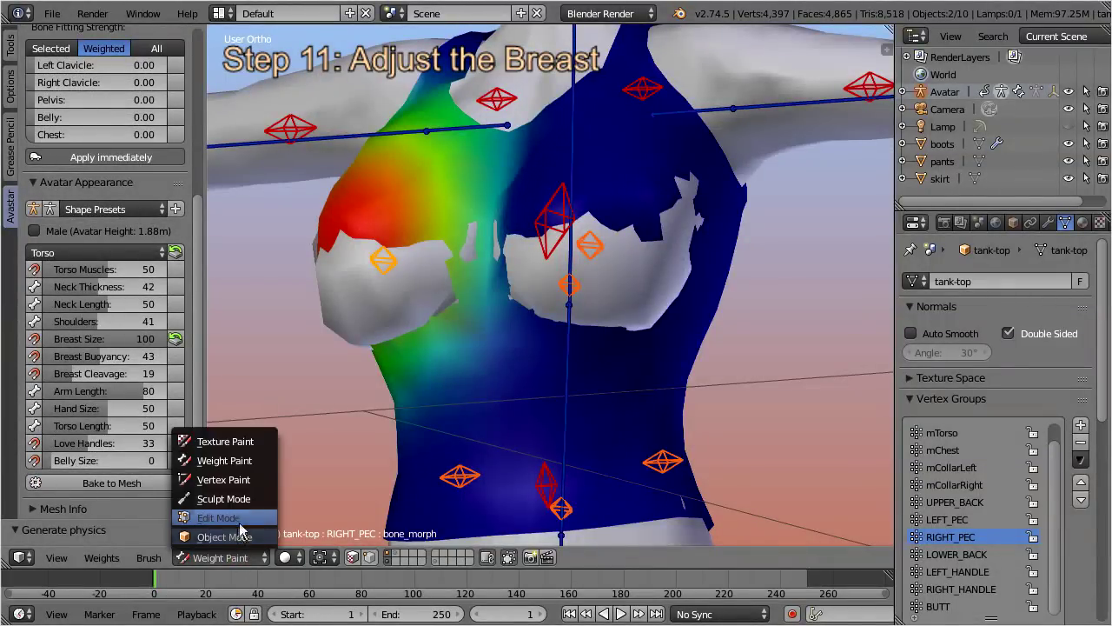
click(250, 518)
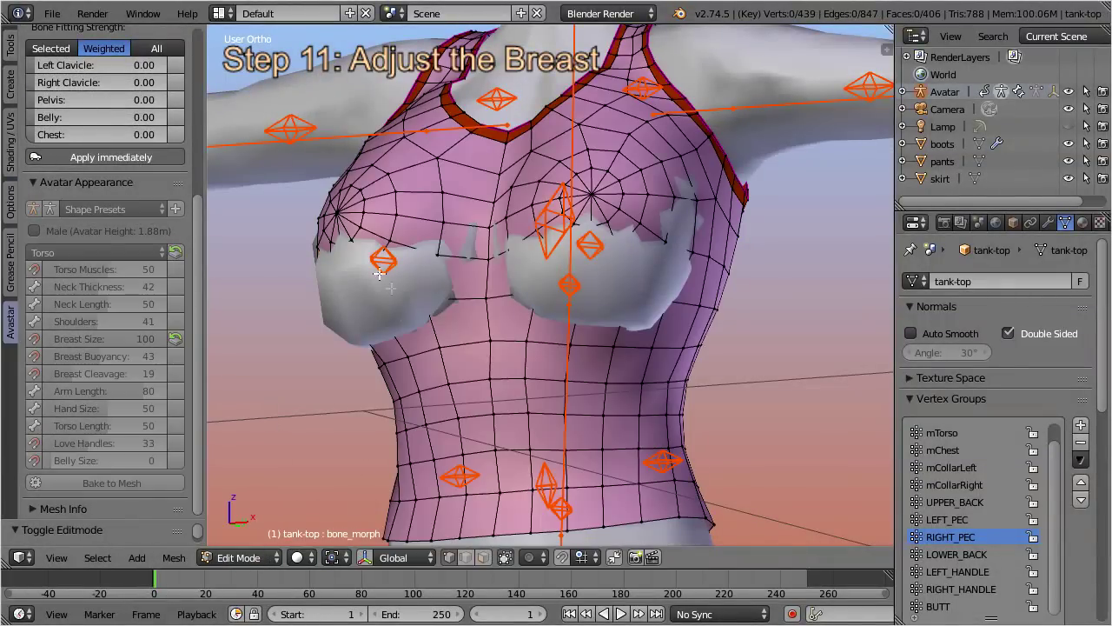
right_click(336, 211)
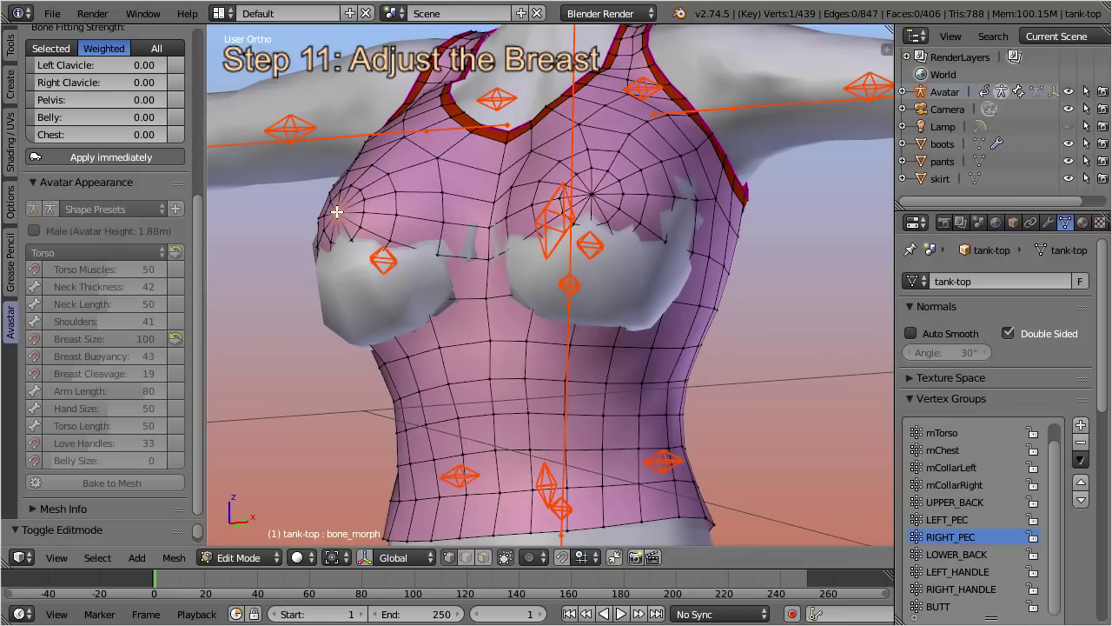
key(ctrl+KP_Add)
key(ctrl+KP_Add)
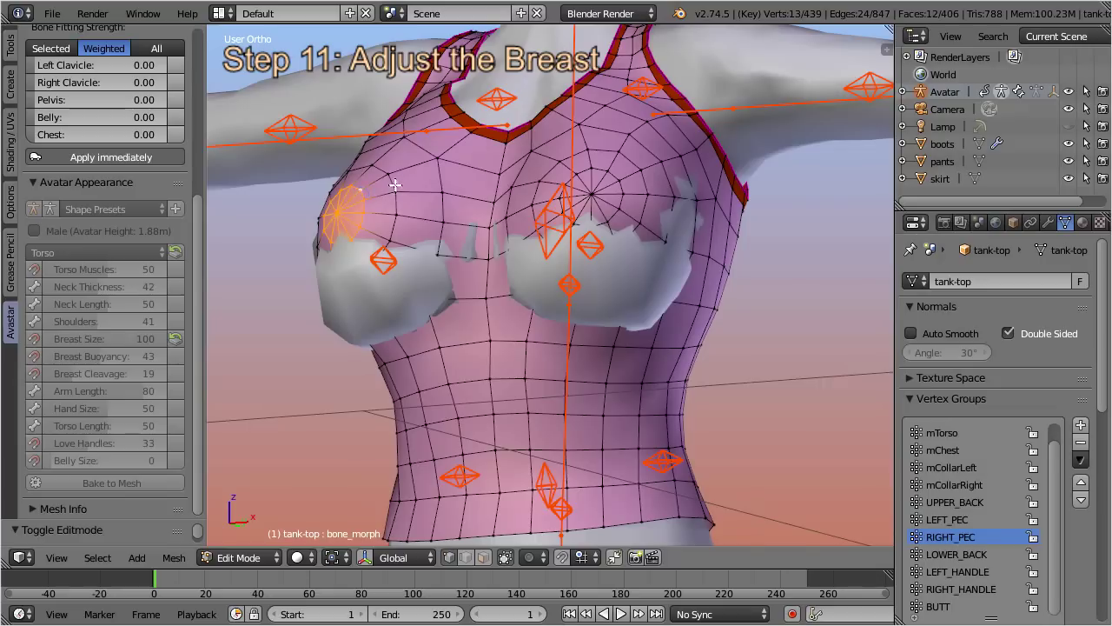
right_click(595, 190)
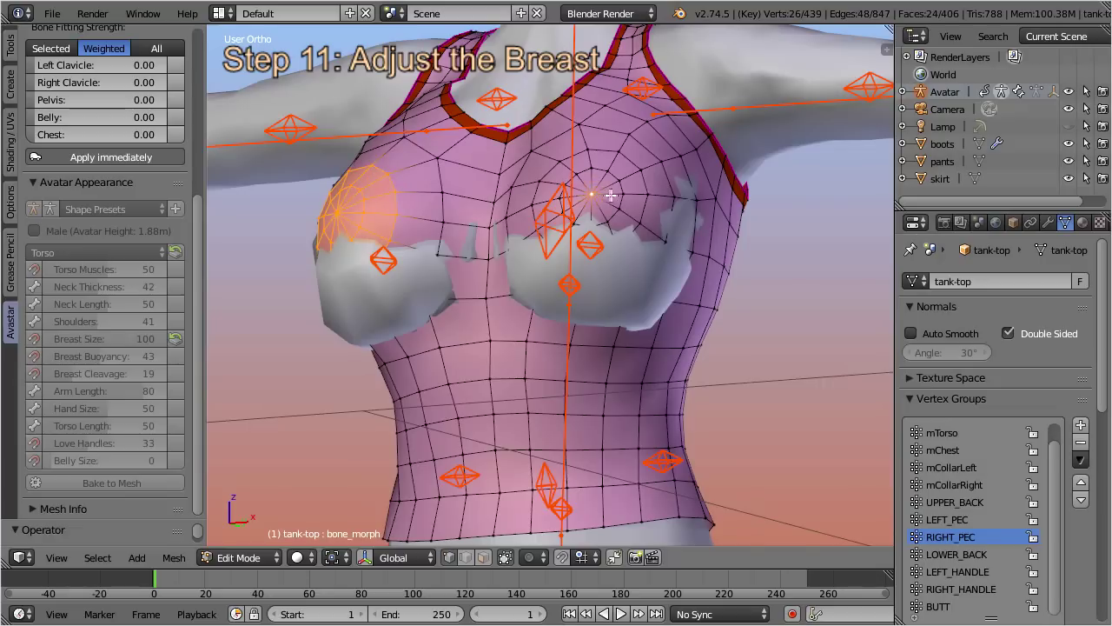
key(ctrl+KP_Add)
key(ctrl+KP_Add)
With smooth proportional editing on, move the breast vertices forward along Y
middle_drag(645, 182, 582, 292)
click(561, 557)
click(575, 514)
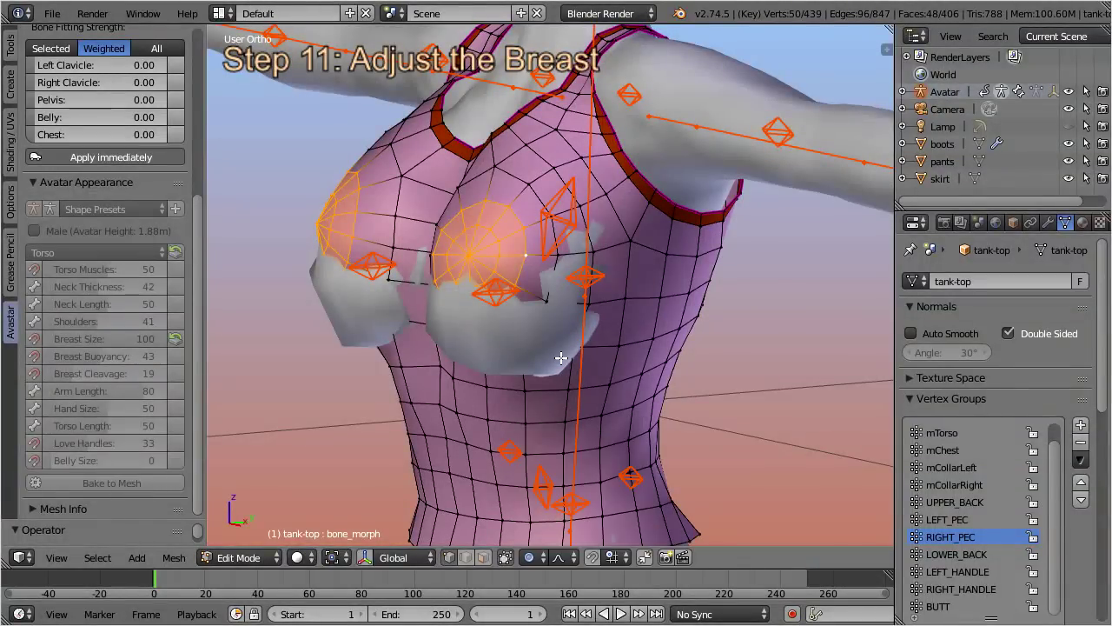
key(g)
key(y)
scroll(555, 358, up, 20)
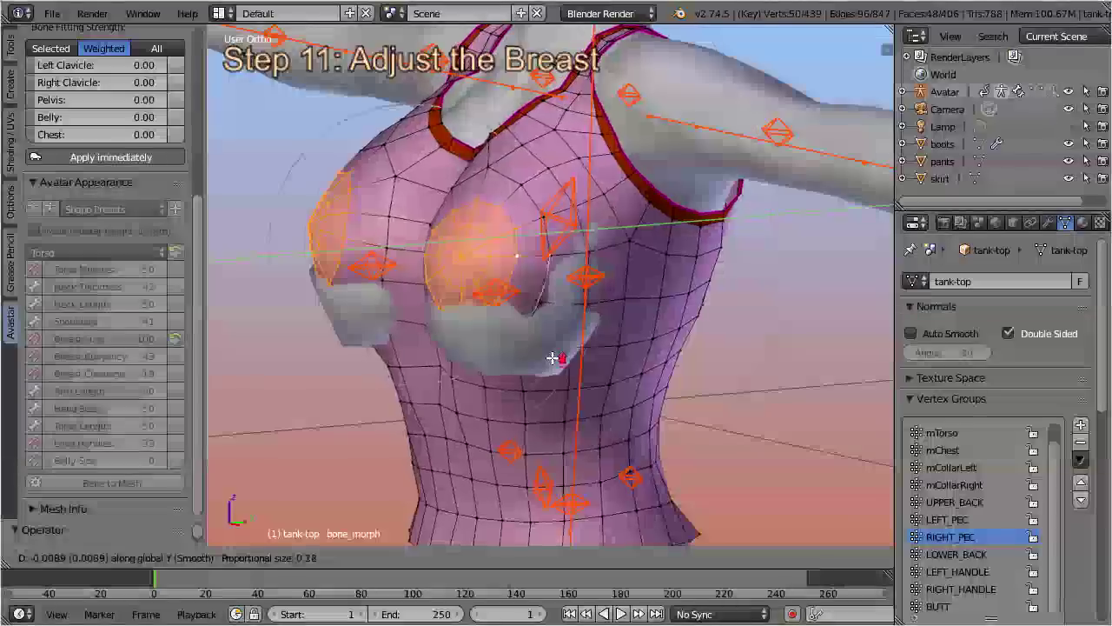
click(548, 360)
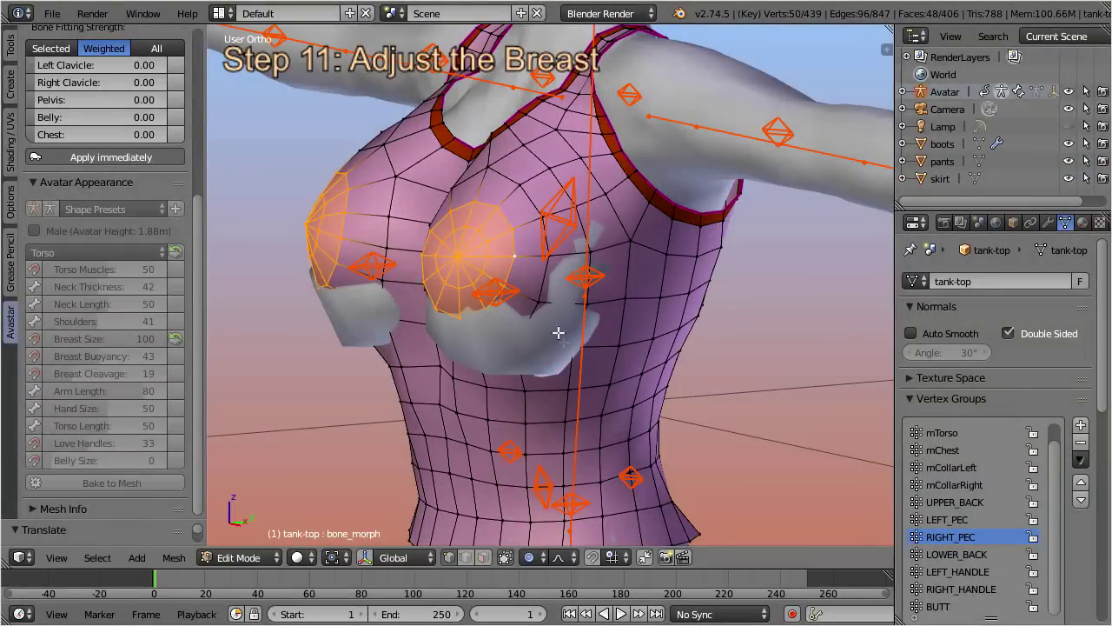
alt+right_click(542, 284)
Select the edge loops around both breasts and scale them around the 3D cursor
middle_drag(391, 234, 628, 218)
alt+right_click(628, 218)
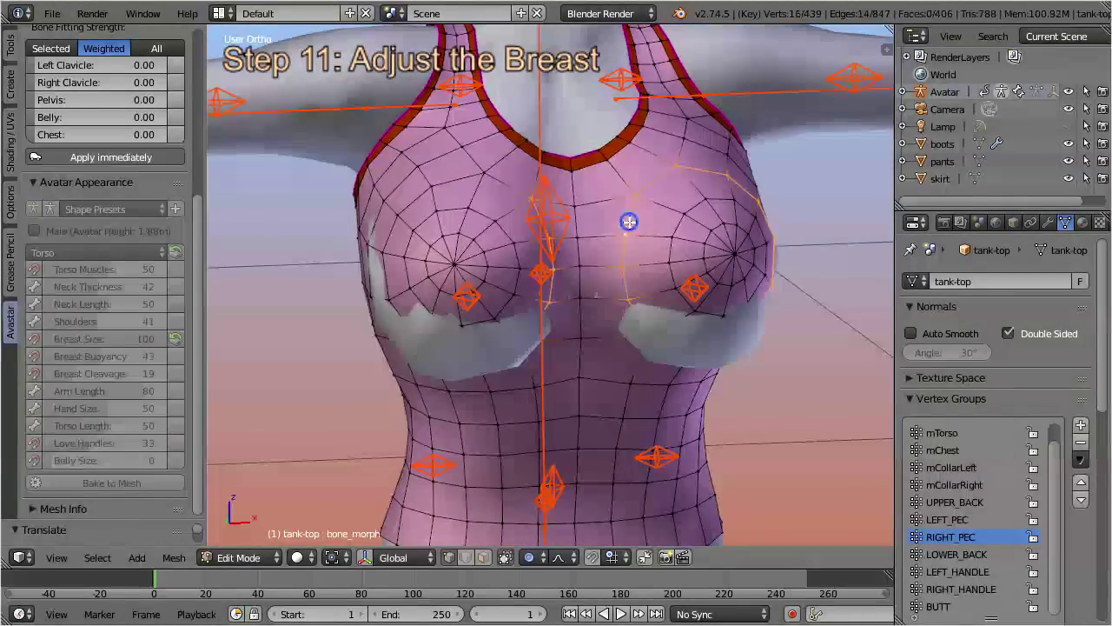
alt+shift+right_click(389, 231)
middle_drag(494, 282, 486, 291)
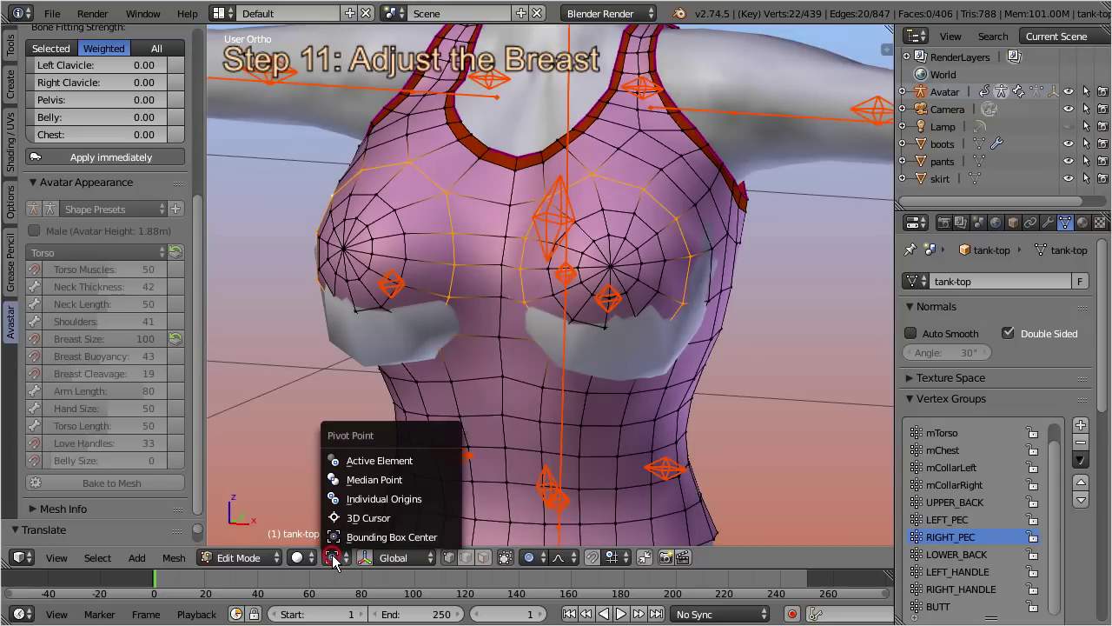
click(368, 518)
middle_drag(382, 499, 581, 376)
key(s)
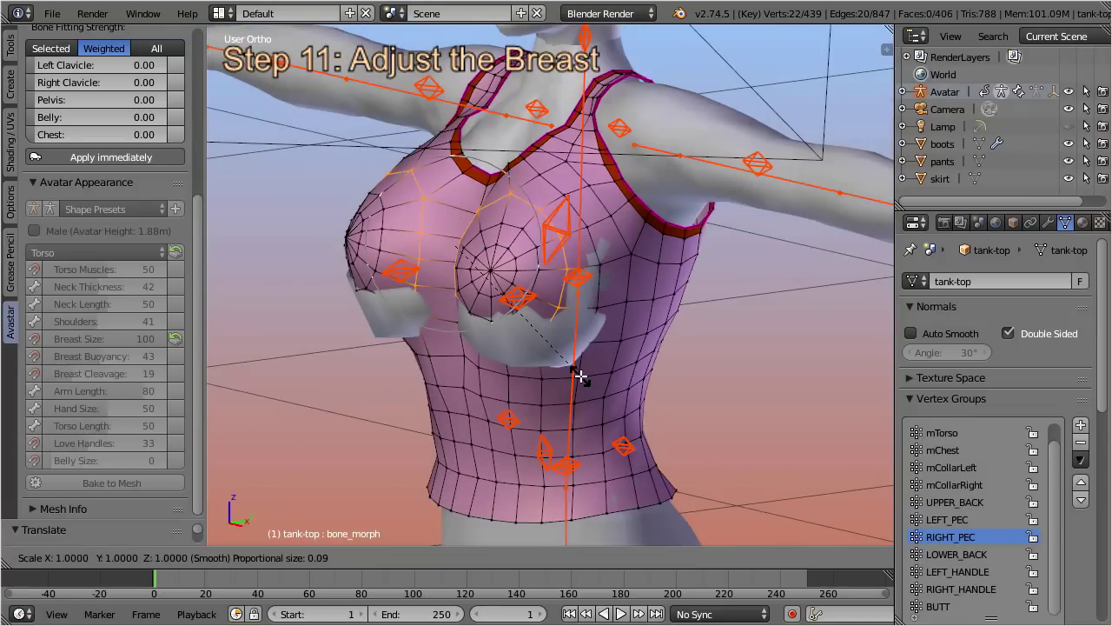
click(591, 384)
Move the breast loops along Y, then shift them vertically along Z
key(g)
key(y)
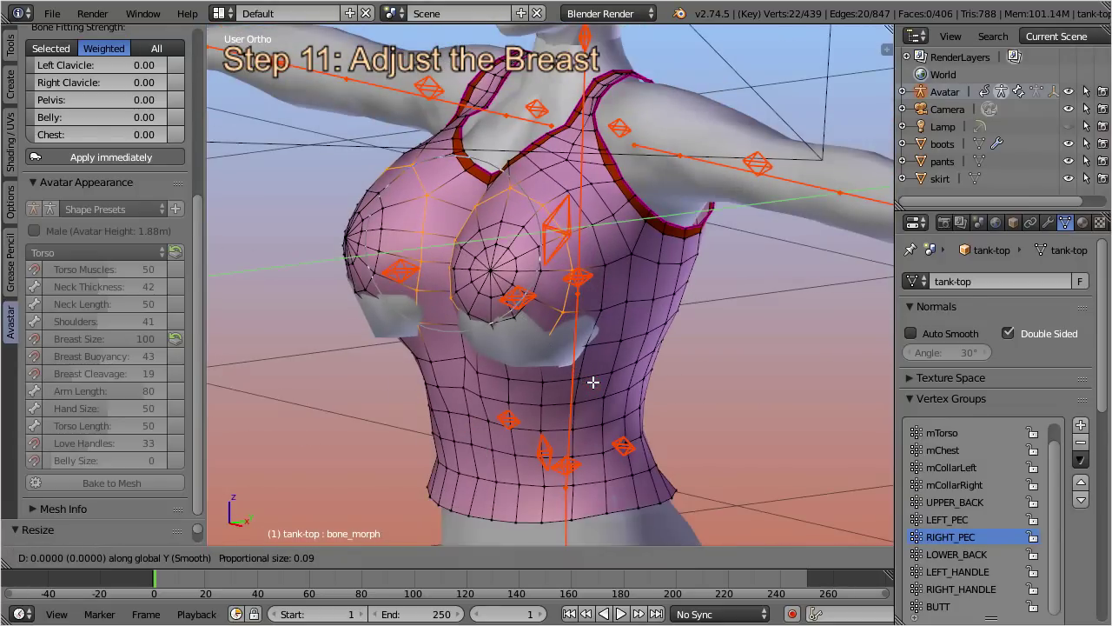
click(592, 395)
key(g)
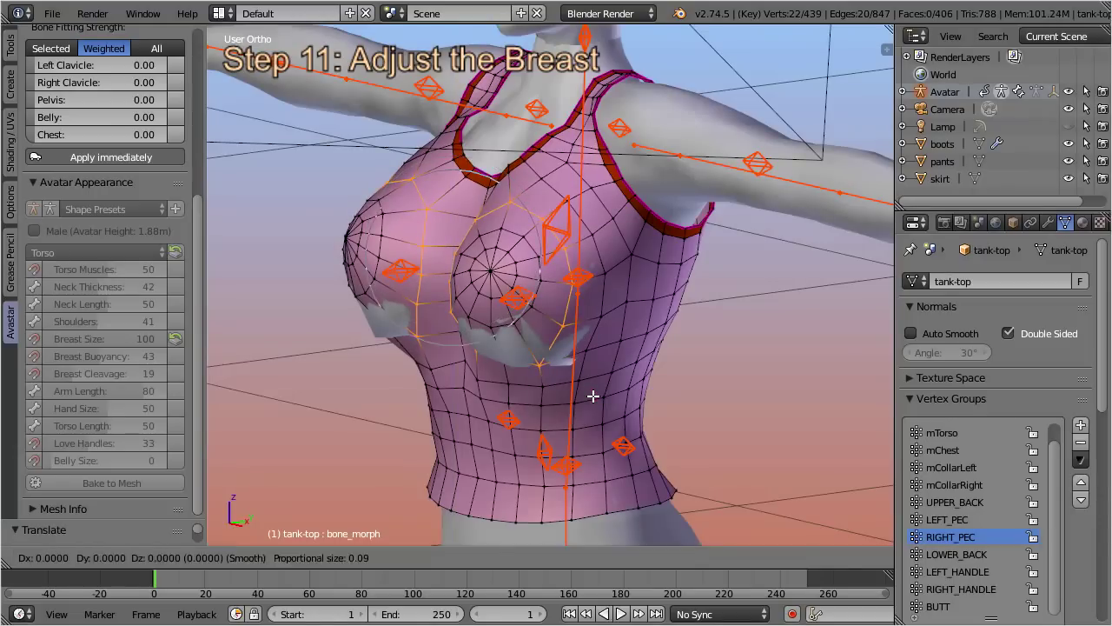
key(y)
scroll(591, 397, down, 5)
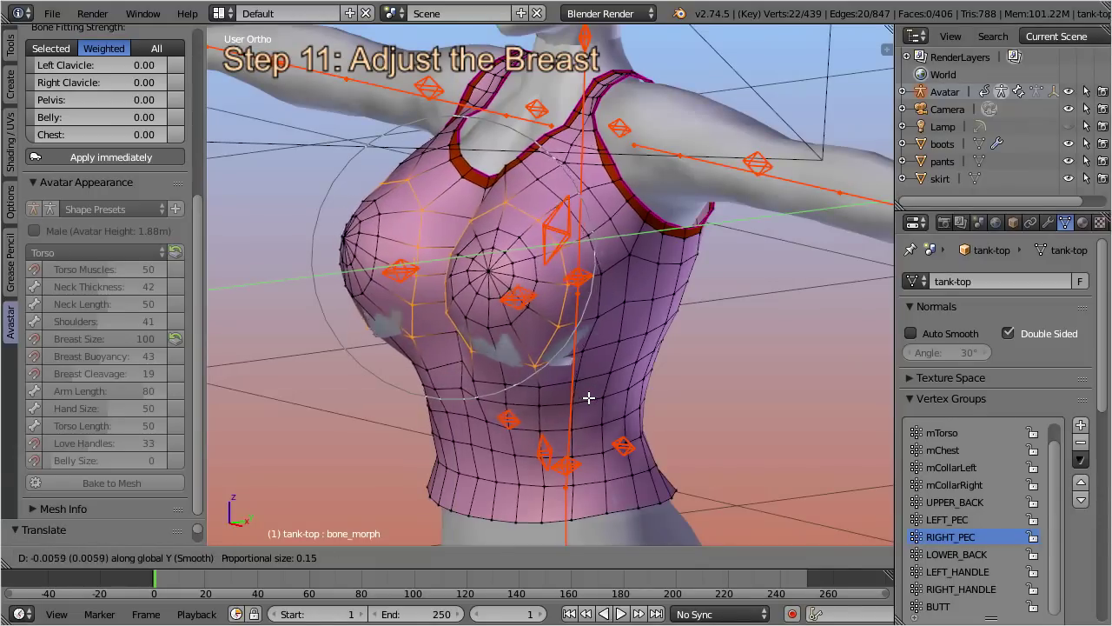
key(z)
scroll(588, 400, up, 1)
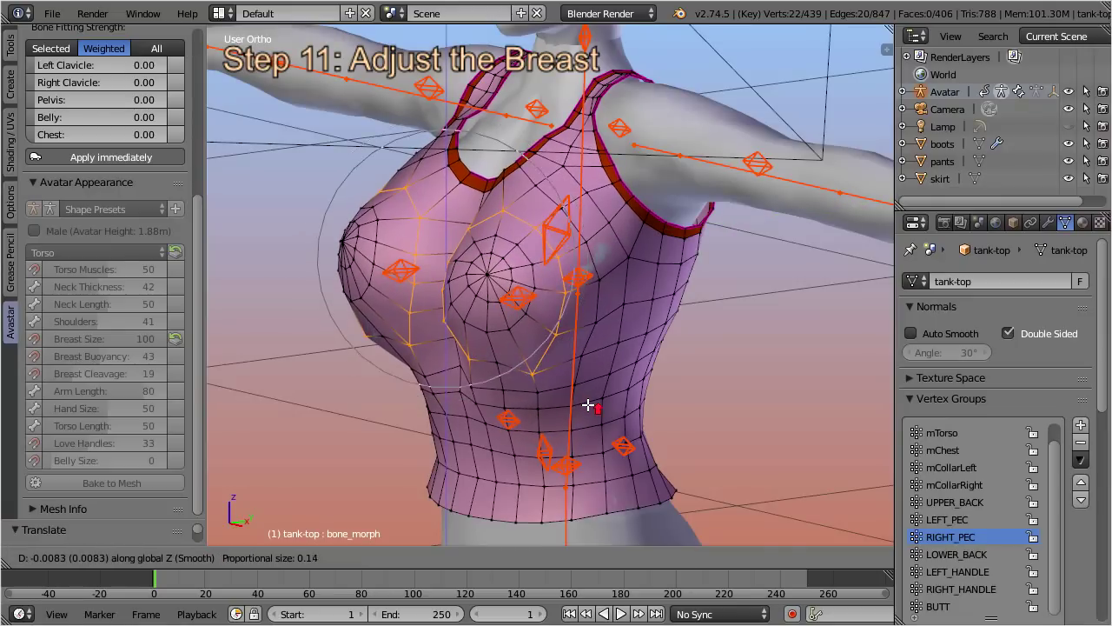
click(588, 400)
Nudge individual breast vertices vertically along Z with proportional falloff
right_click(603, 286)
key(g)
key(z)
scroll(605, 288, up, 2)
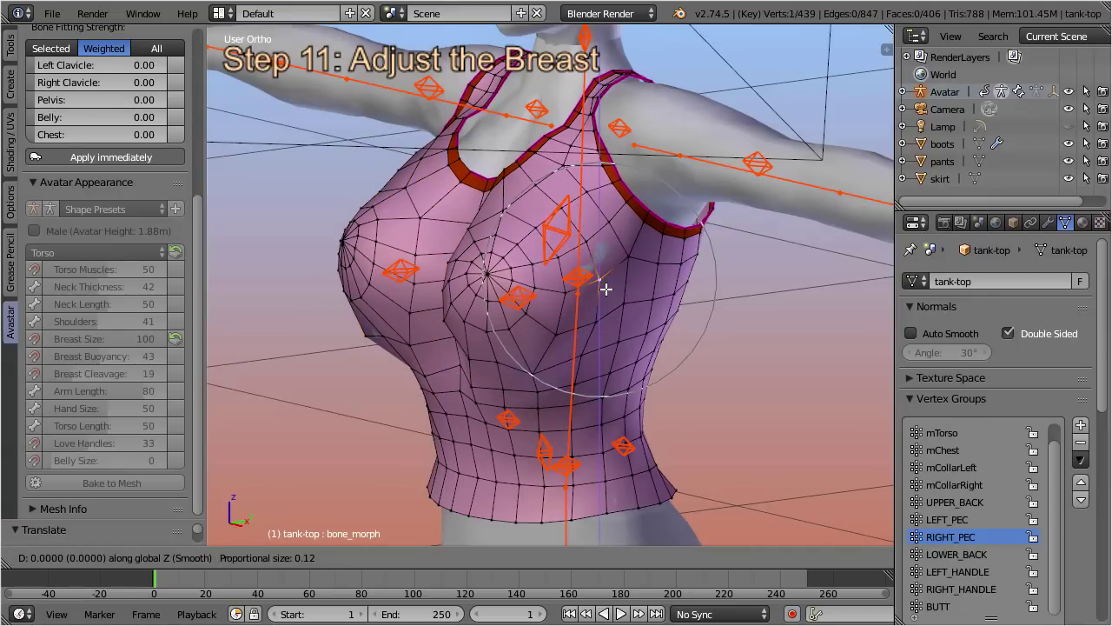
click(616, 287)
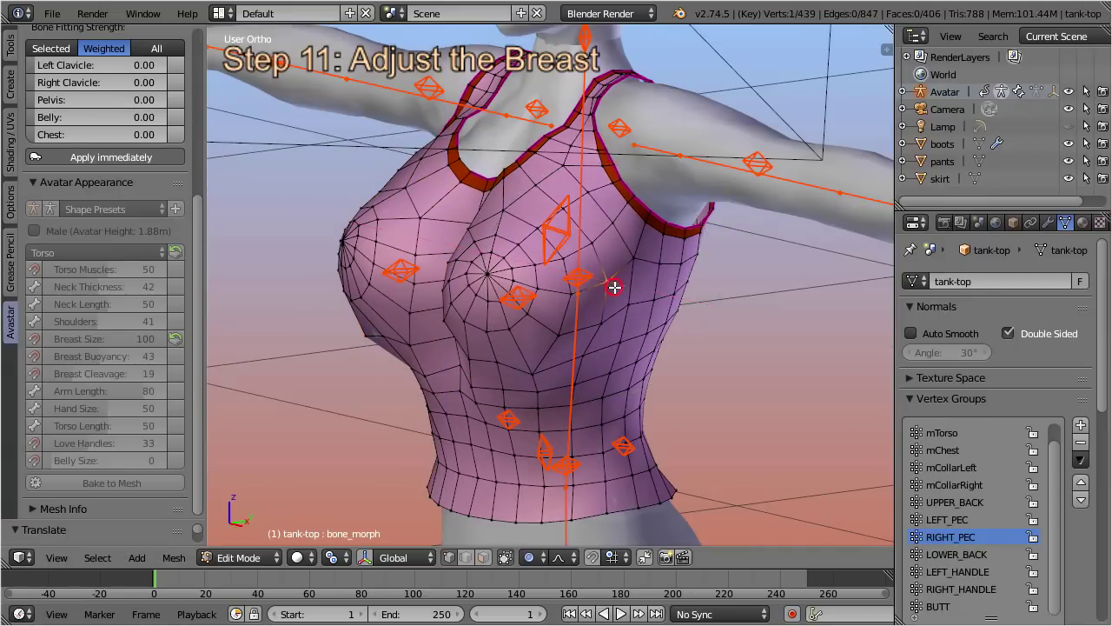
middle_drag(616, 286, 407, 261)
key(g)
key(z)
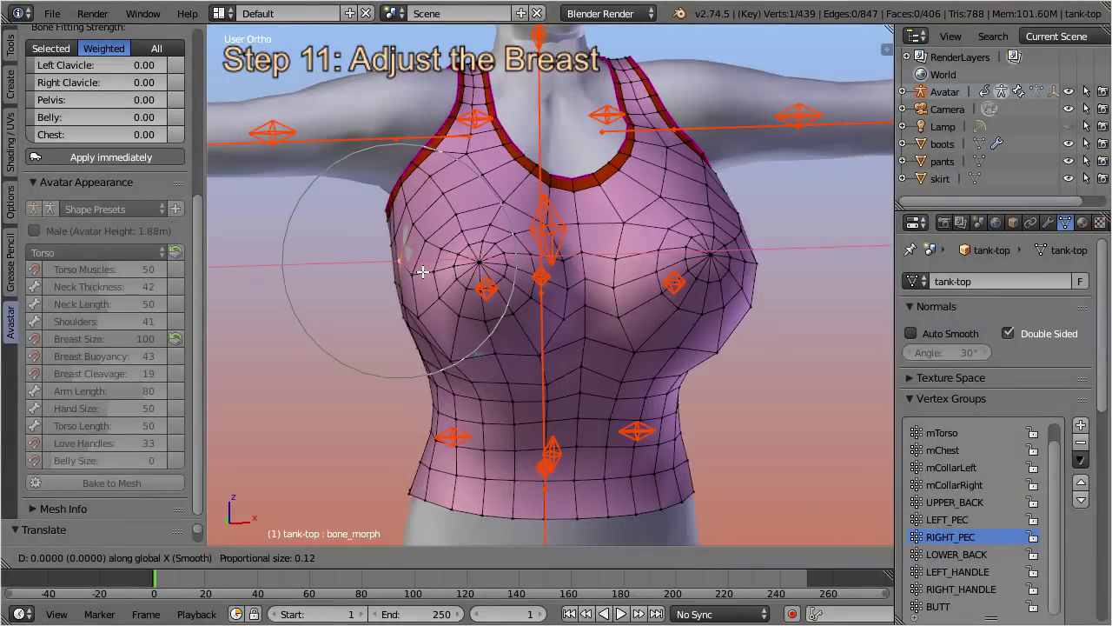
click(425, 270)
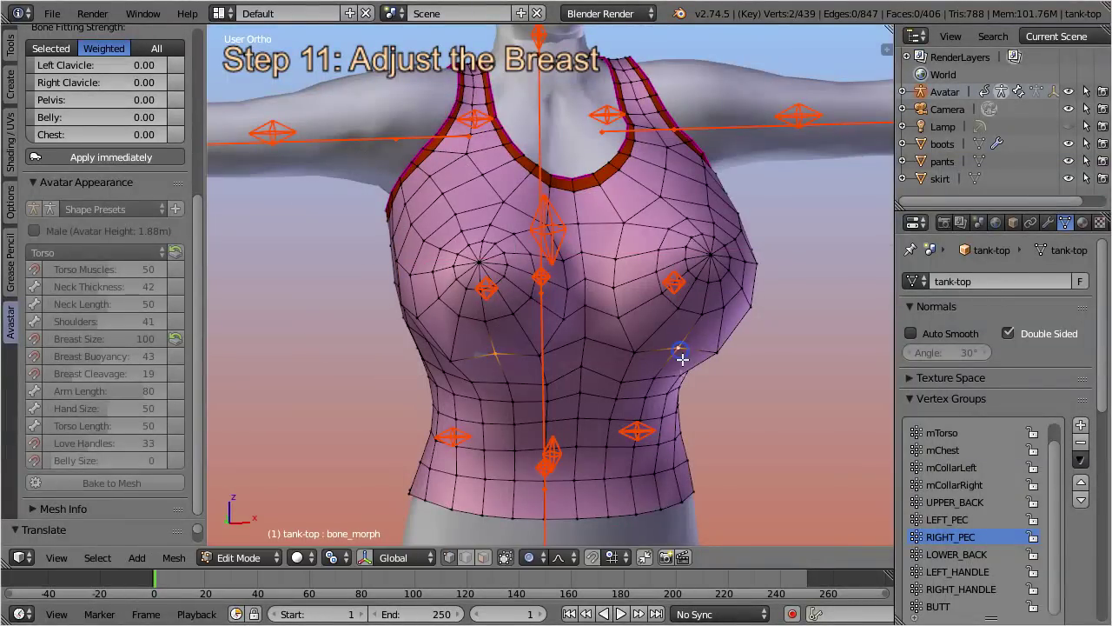
Lift the fabric under the breasts along Z with a proportional falloff
key(g)
key(z)
scroll(638, 389, up, 9)
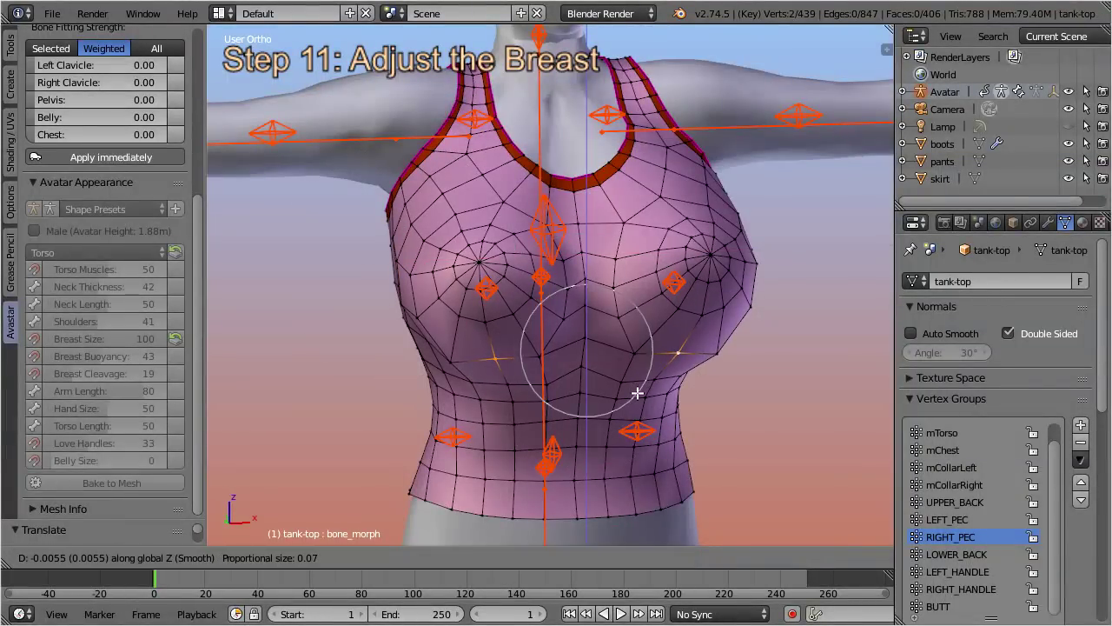
scroll(639, 396, up, 3)
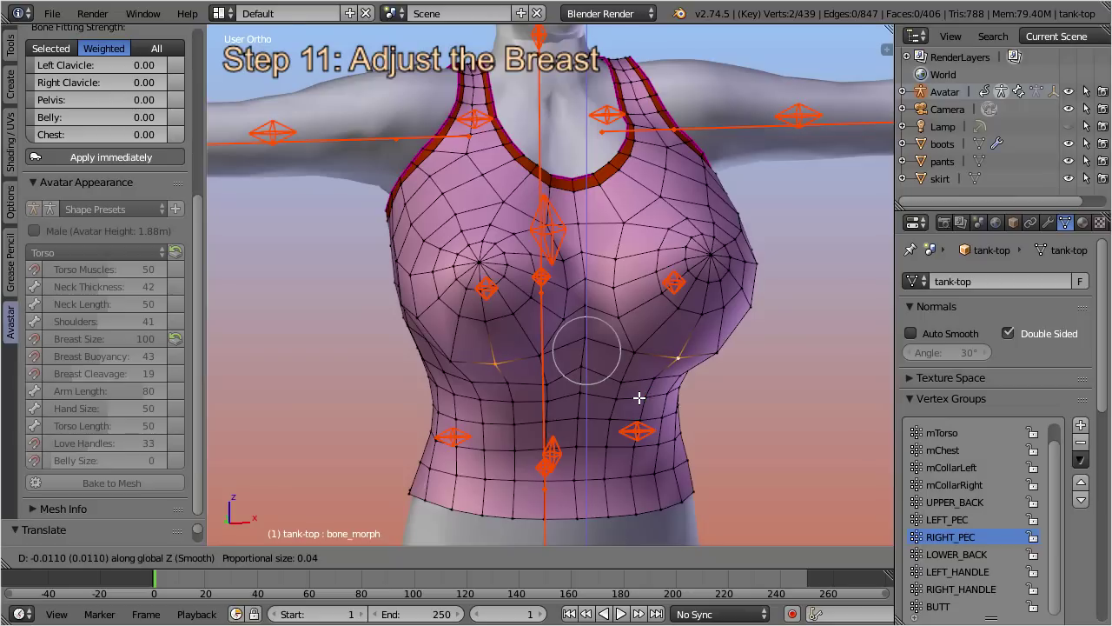
click(638, 398)
middle_drag(641, 397, 765, 367)
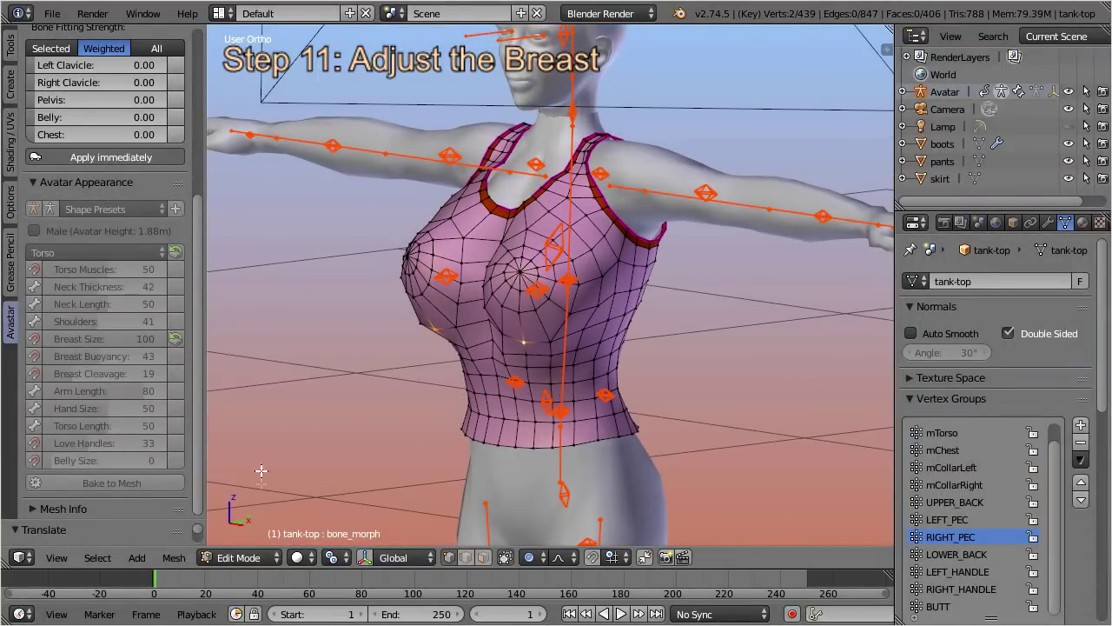
In Weight Paint mode, bake the tank-top to mesh and raise Belly Size from 2 to 100
click(263, 561)
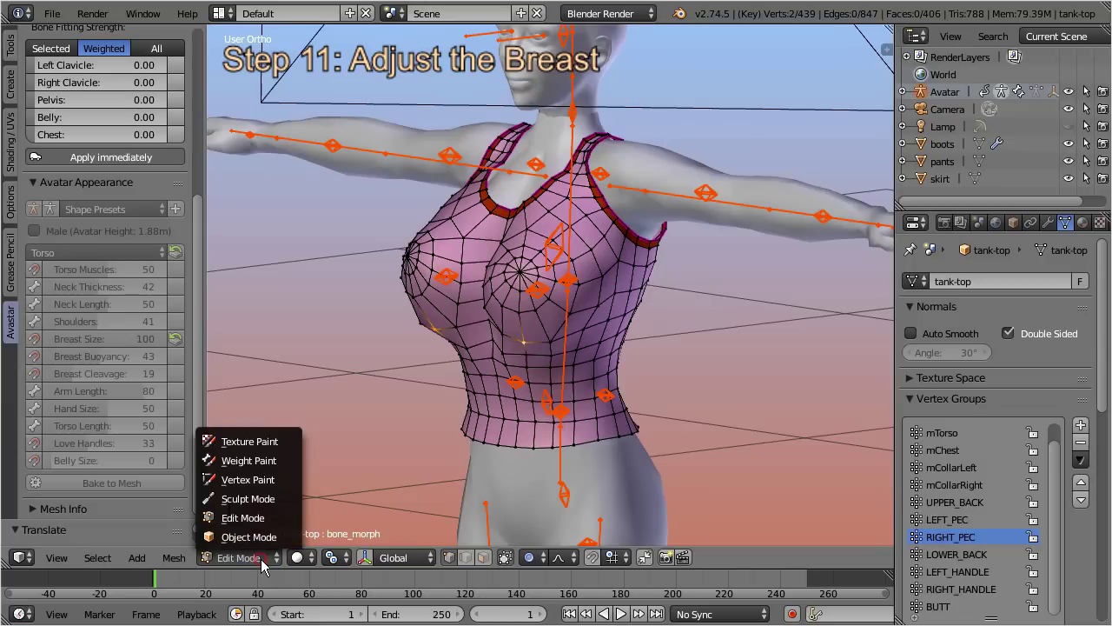
click(292, 465)
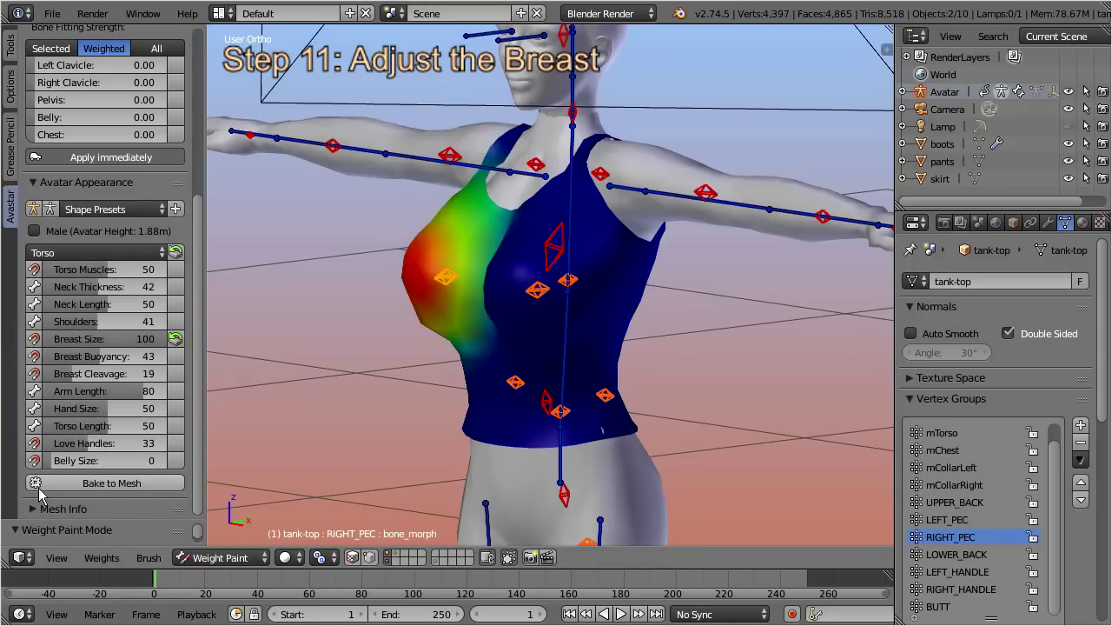
click(159, 488)
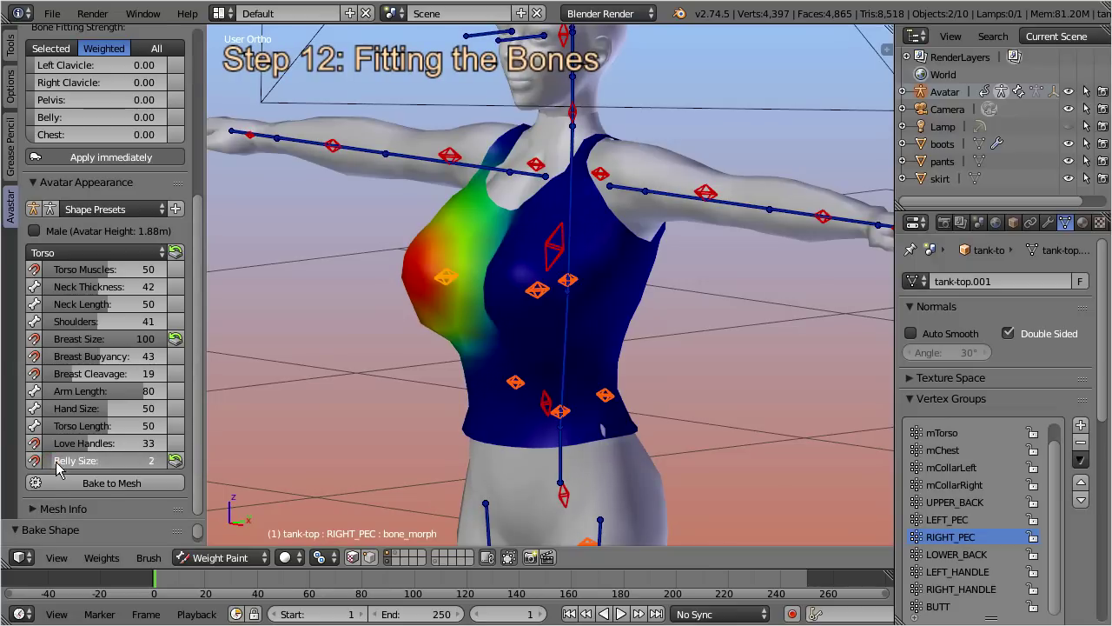
drag(59, 469, 190, 468)
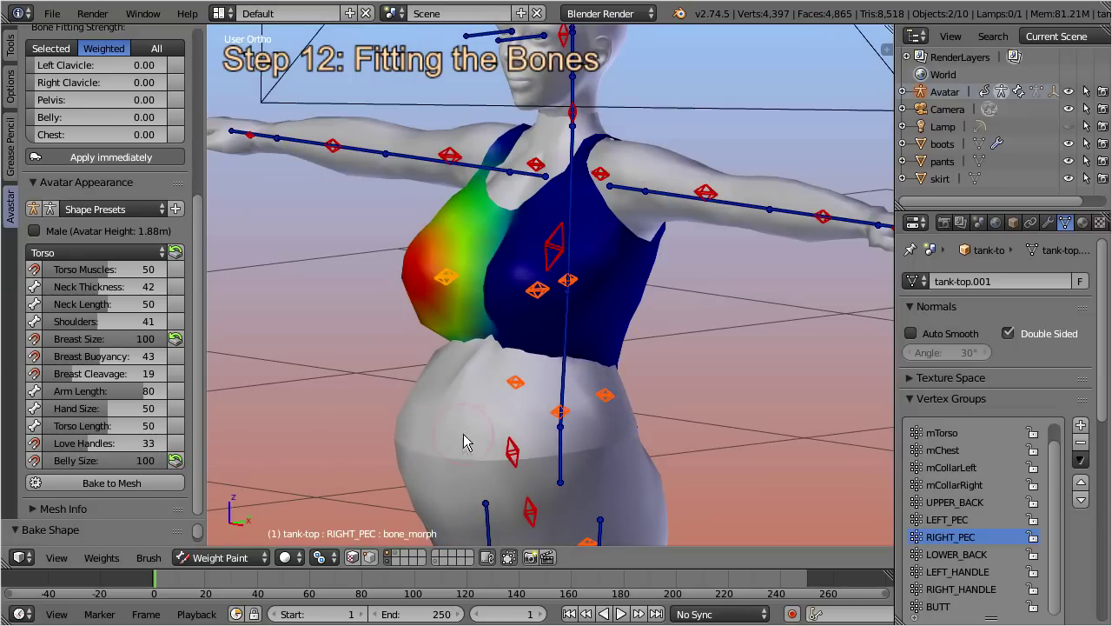
middle_drag(465, 441, 734, 441)
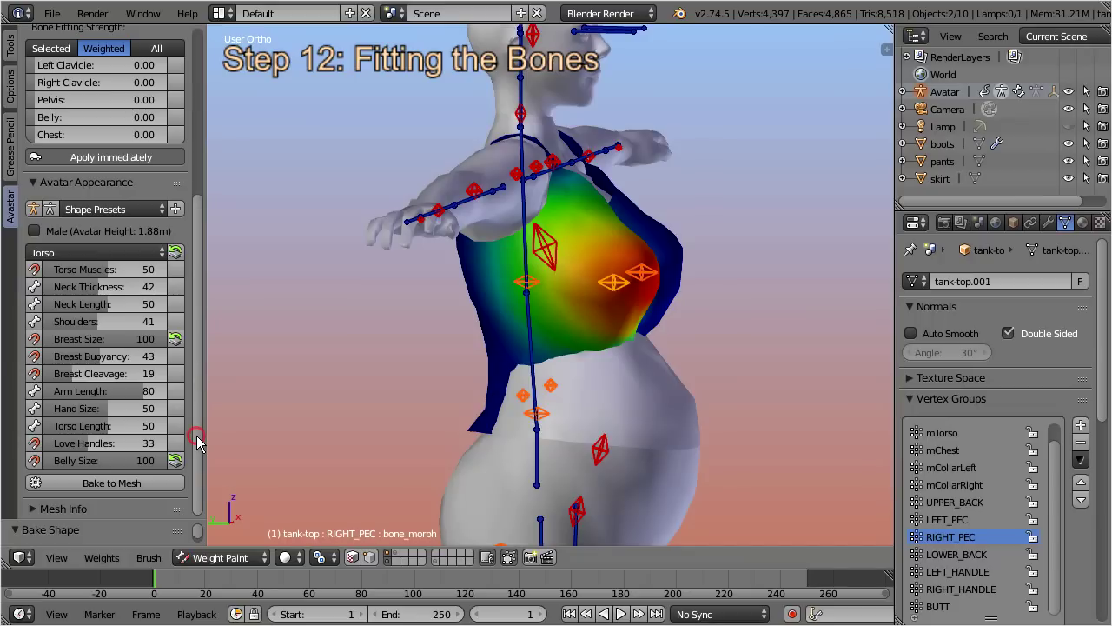
In Avastar Fitting, raise Belly strength to 1.00, then select the pelvis bone and set Pelvis to 1.00
drag(196, 442, 203, 310)
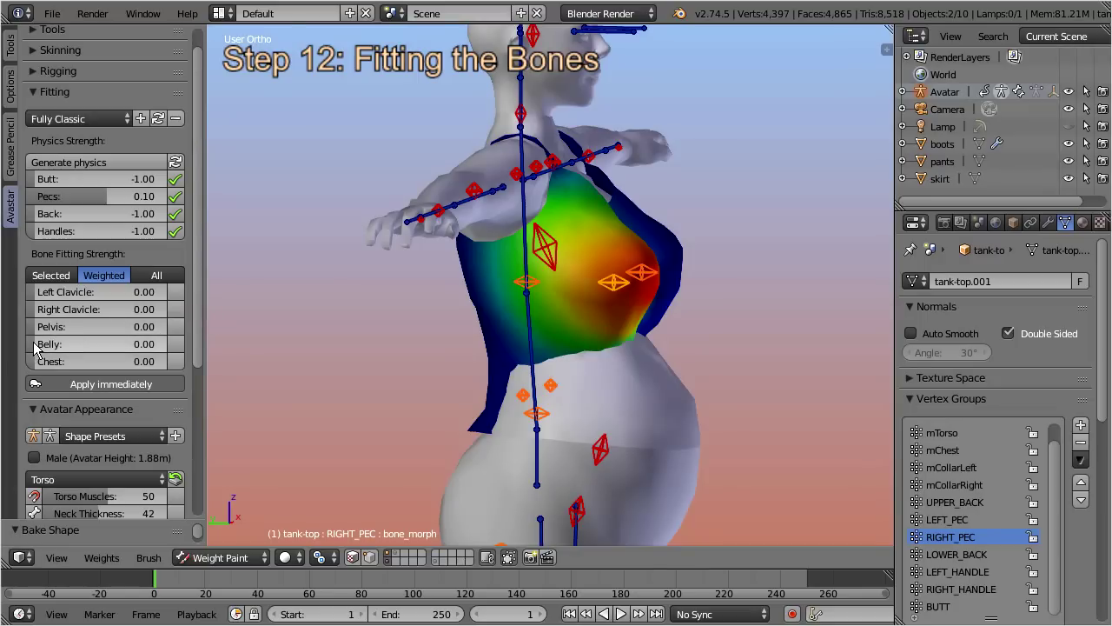
drag(33, 346, 185, 345)
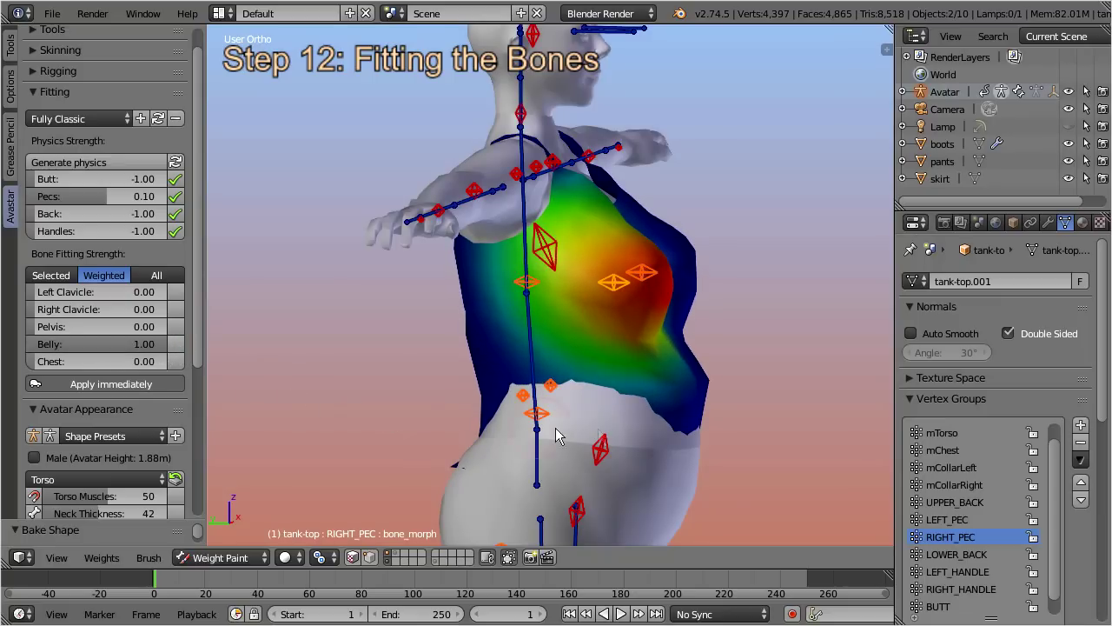
middle_drag(560, 437, 622, 428)
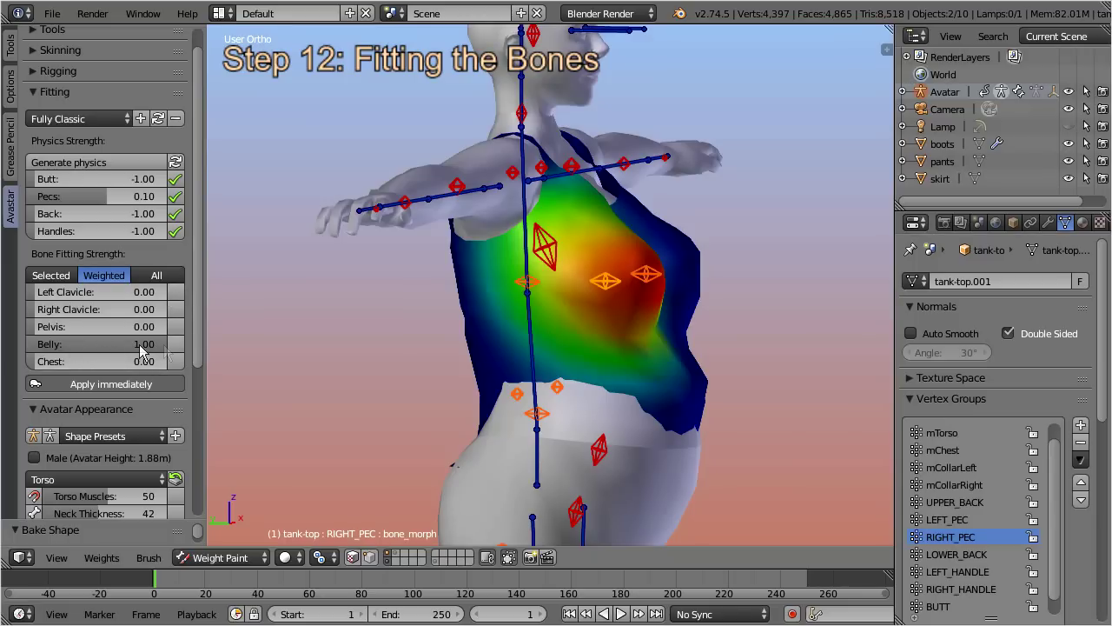
right_click(536, 460)
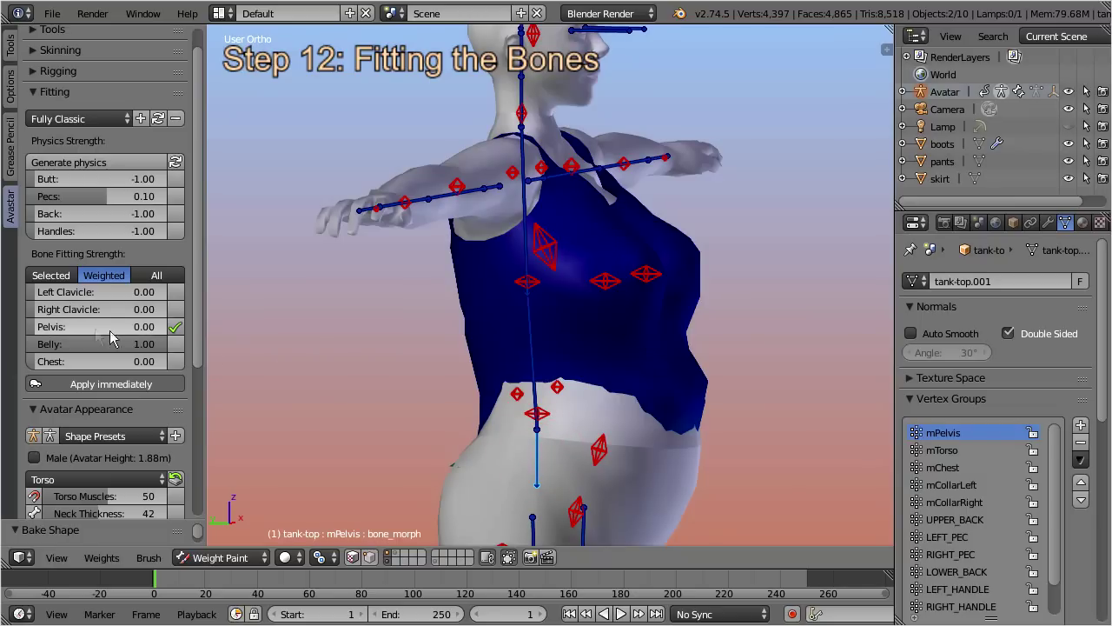
drag(34, 329, 174, 337)
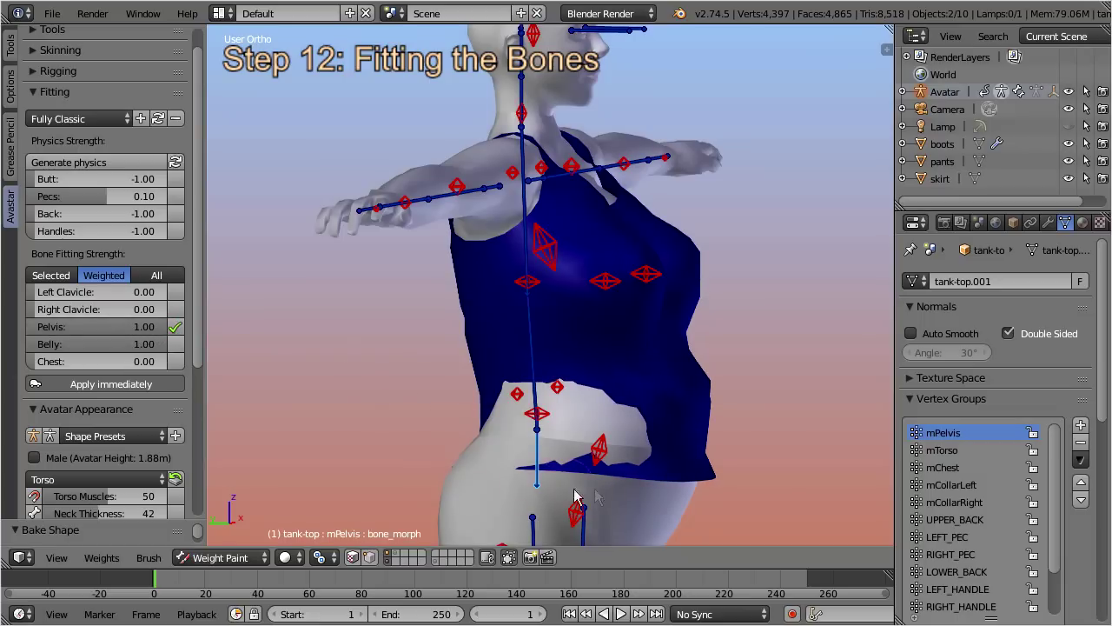
middle_drag(613, 484, 352, 490)
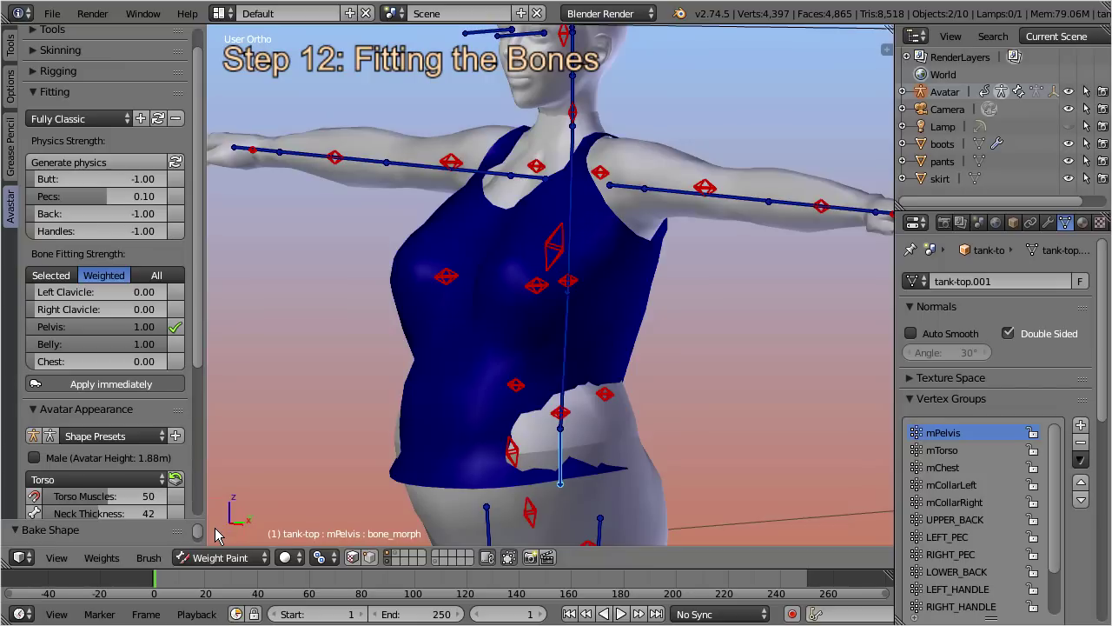
drag(196, 355, 198, 486)
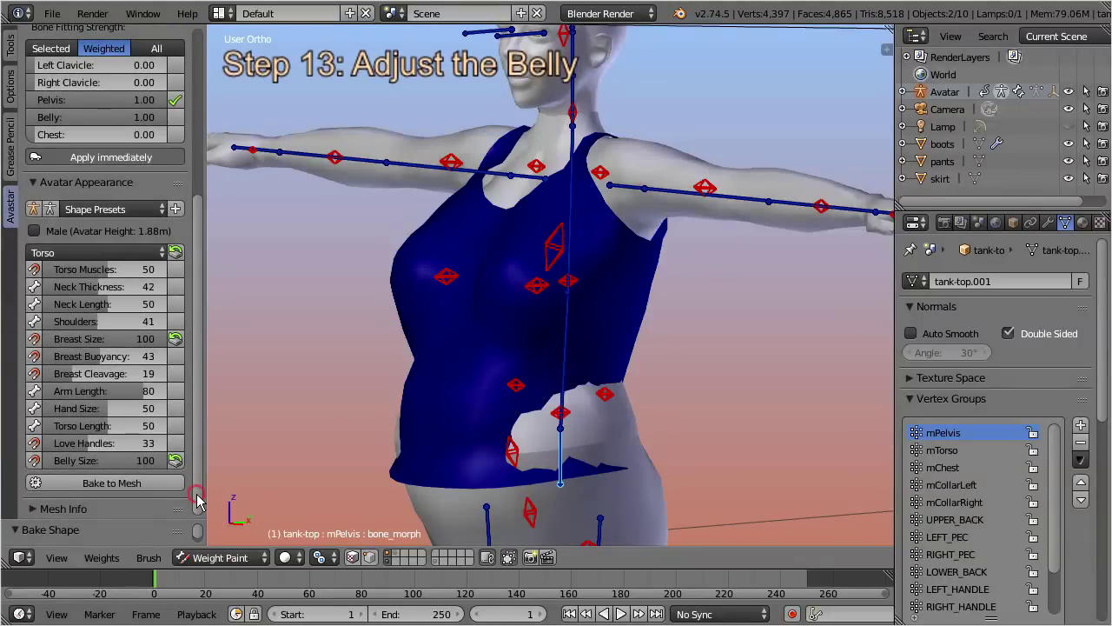
In Edit Mode, select four belly edge loops and widen them along X
click(218, 558)
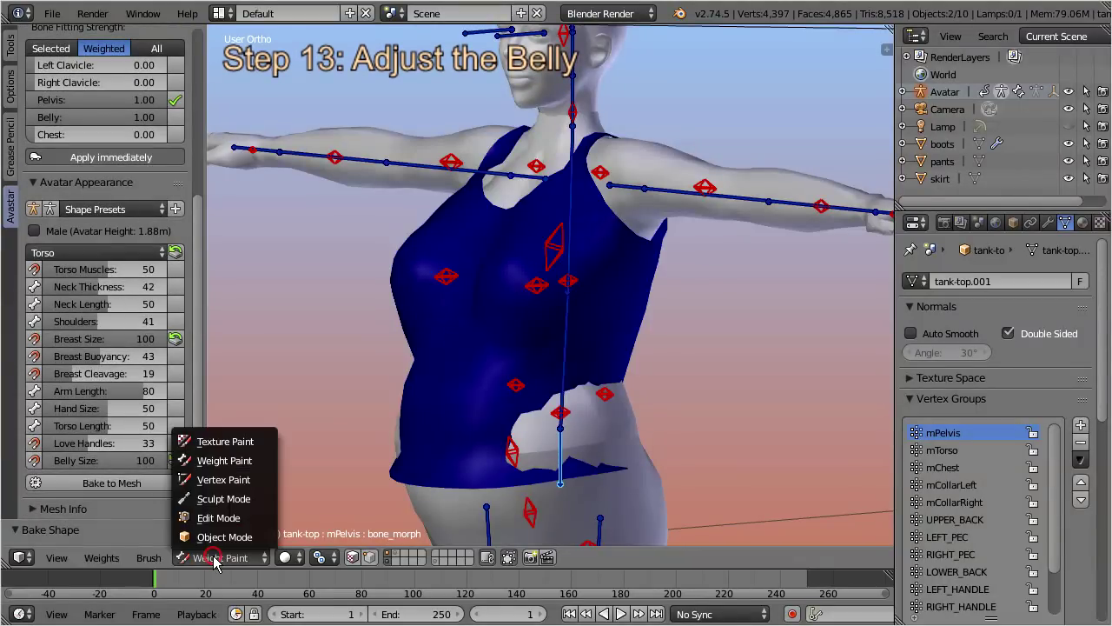
click(259, 519)
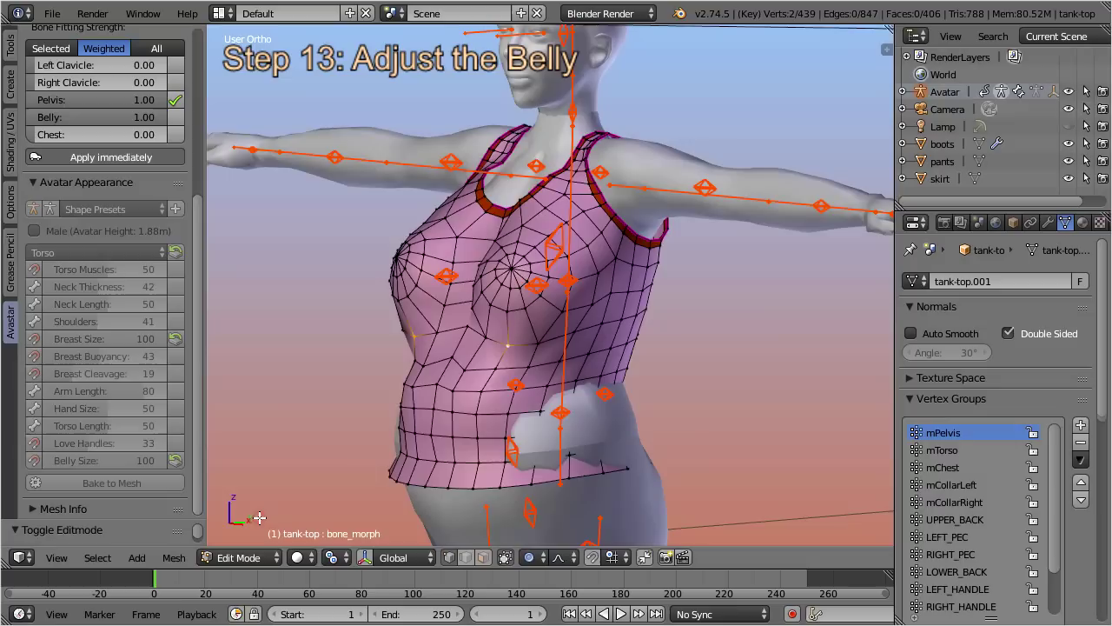
alt+right_click(467, 463)
alt+shift+right_click(464, 438)
alt+shift+right_click(461, 413)
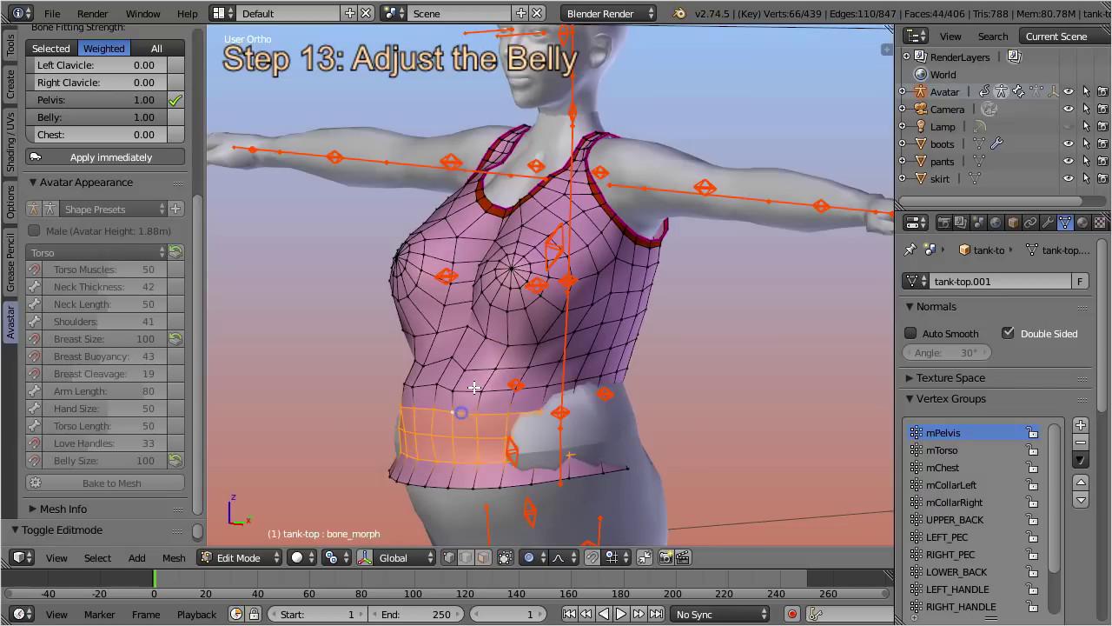
alt+shift+right_click(472, 388)
key(s)
key(x)
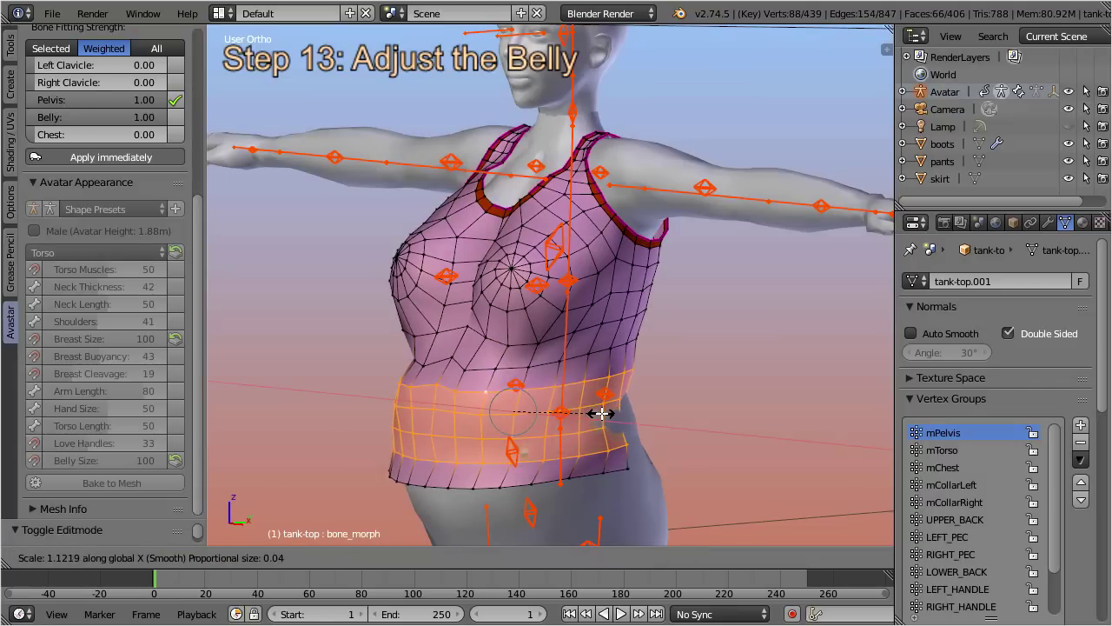
click(599, 410)
Scale the belly loops outward along Y and reposition them
middle_drag(600, 410, 501, 419)
key(s)
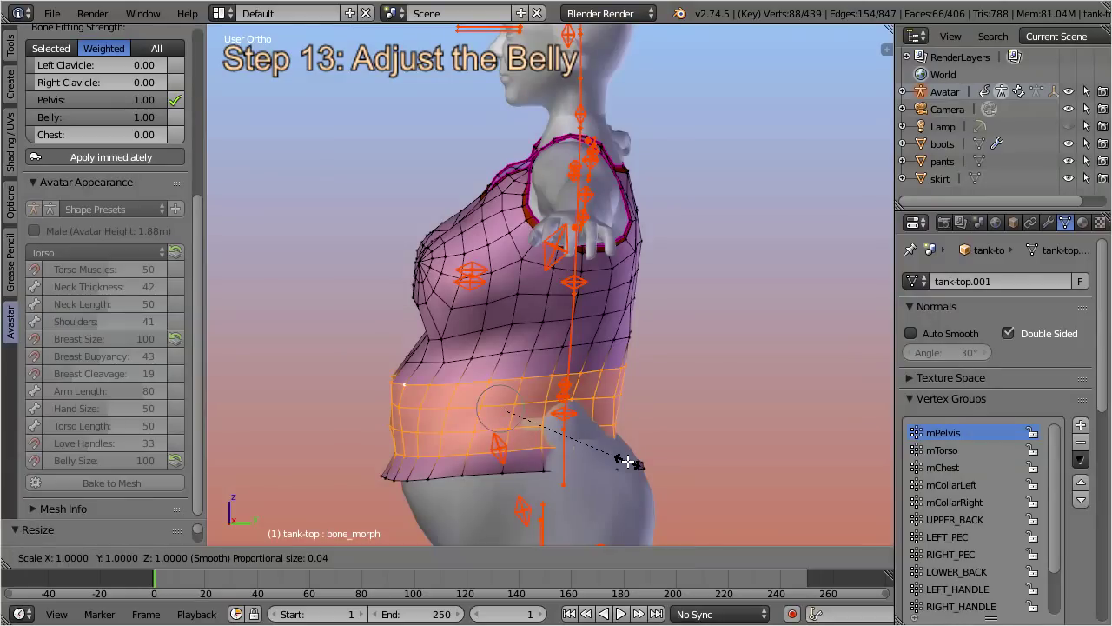
key(y)
click(626, 461)
key(g)
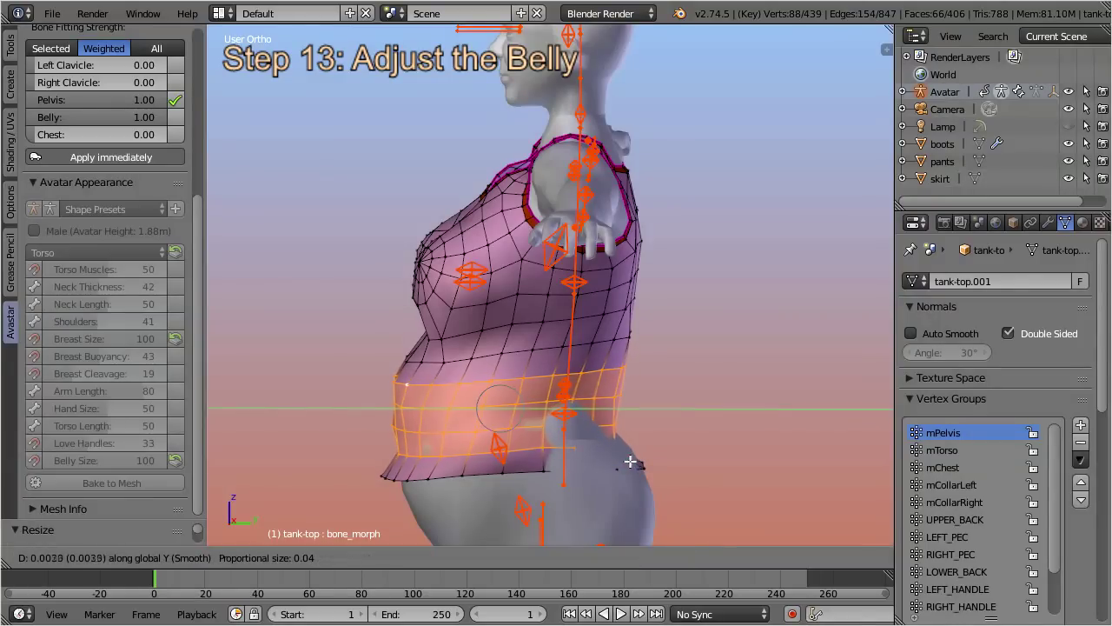
click(635, 462)
Select two lower hem loops and scale them along Y
alt+right_click(497, 453)
alt+shift+right_click(500, 429)
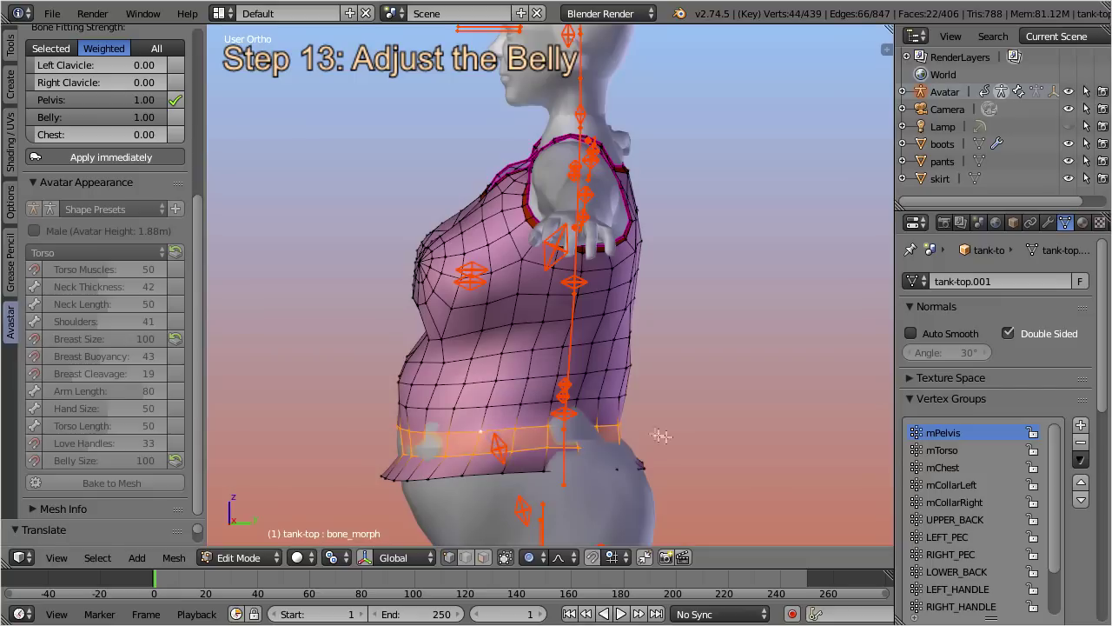
key(s)
key(y)
click(694, 438)
Extend the selection by three belly loops and apply Smooth Vertex
alt+shift+right_click(473, 470)
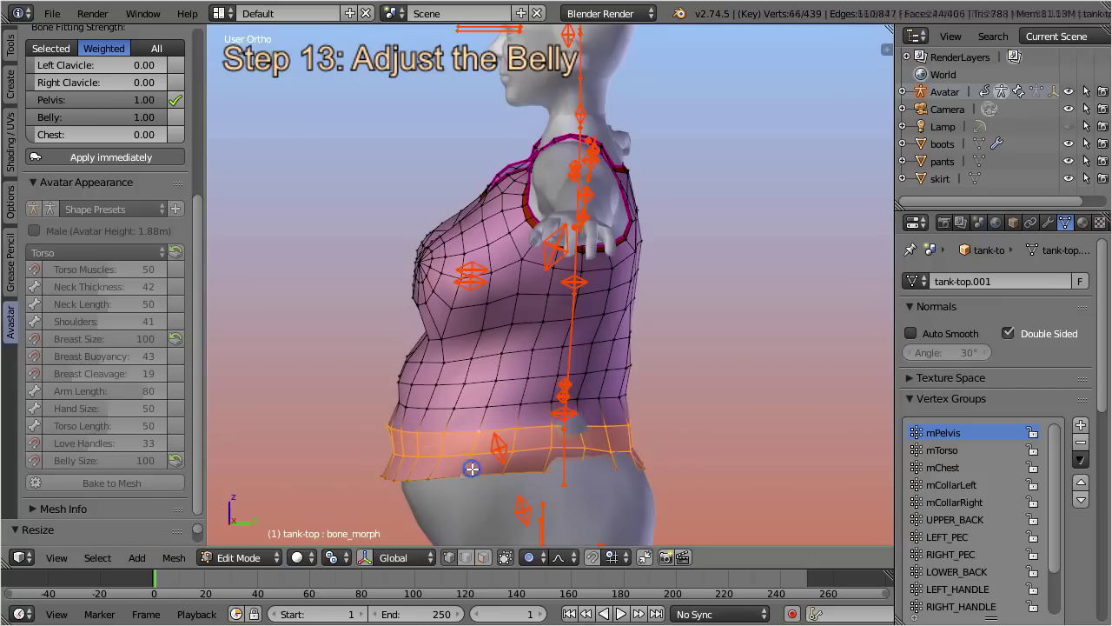
alt+shift+right_click(497, 403)
alt+shift+right_click(502, 365)
click(12, 48)
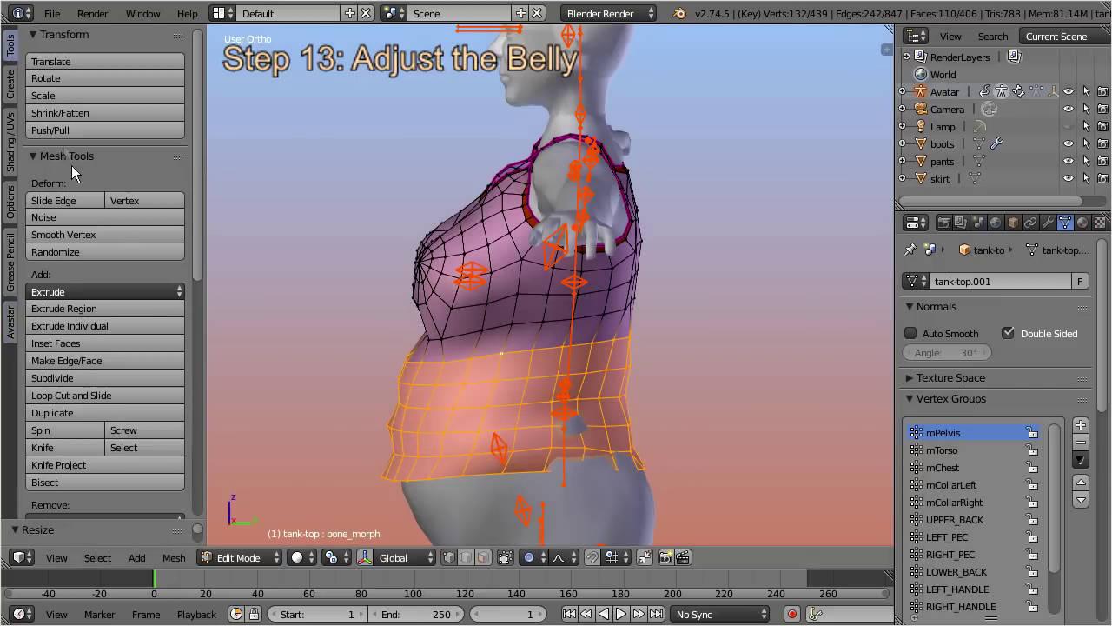
click(124, 235)
Narrow the selection to the lower belly band and widen it slightly along X
middle_drag(435, 435, 499, 456)
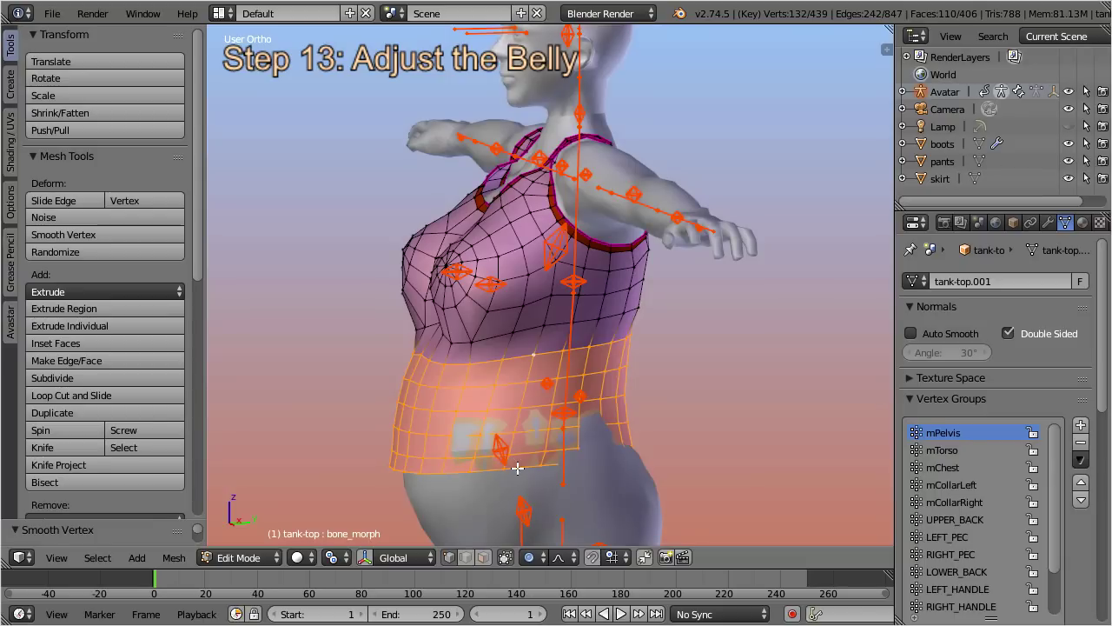
alt+right_click(529, 449)
alt+shift+right_click(534, 408)
key(s)
key(x)
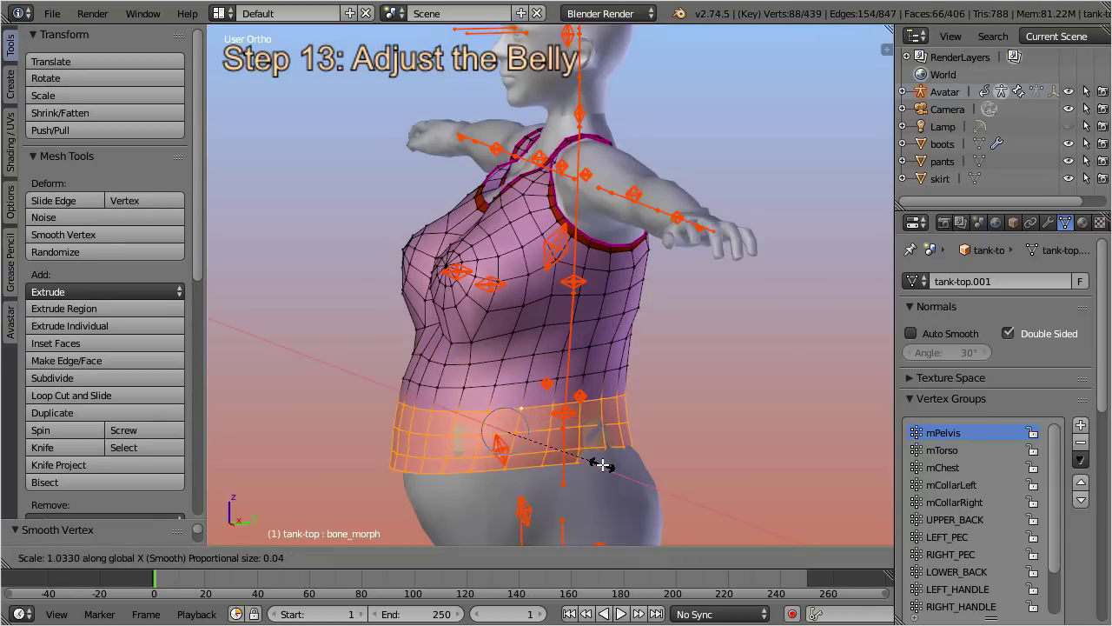
click(598, 468)
Select the bottom hem loop and move and scale it along Y
alt+right_click(556, 471)
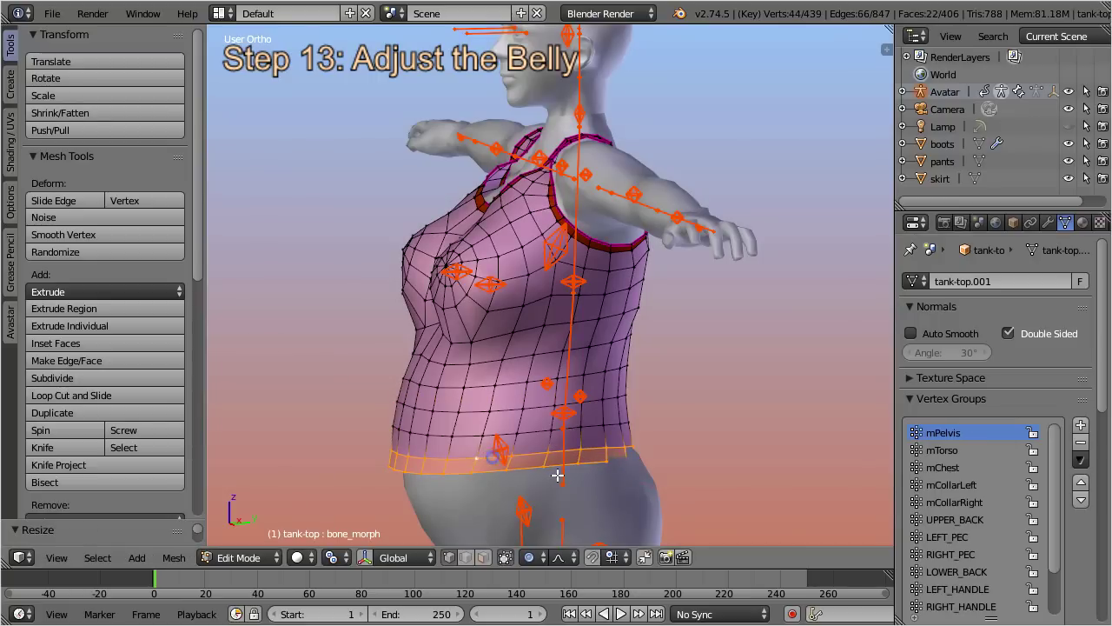
key(g)
key(y)
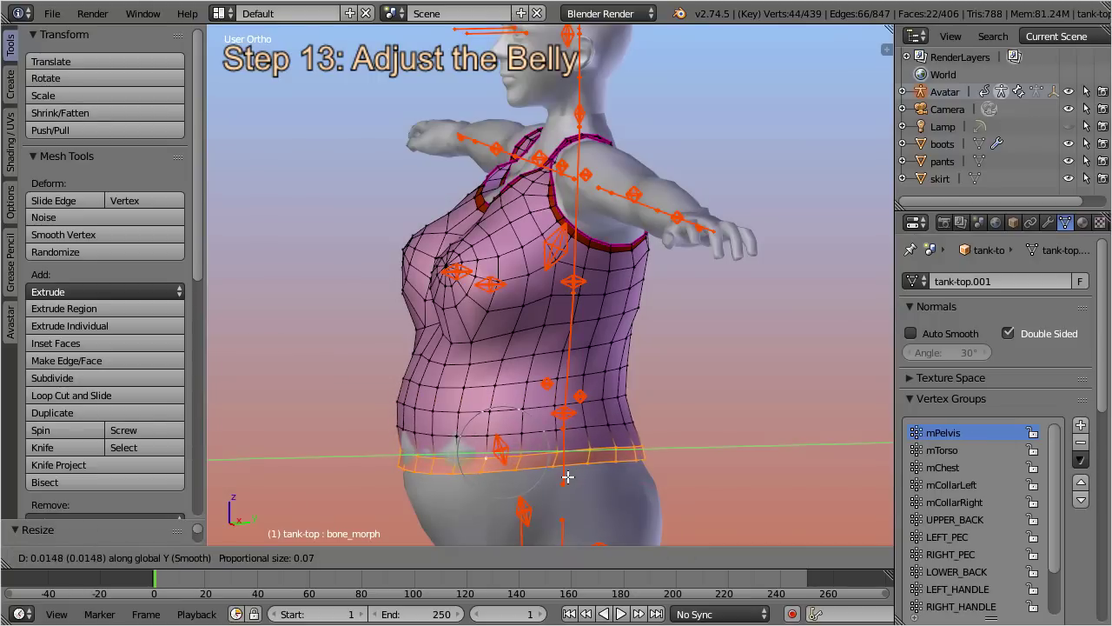
click(569, 476)
key(s)
key(y)
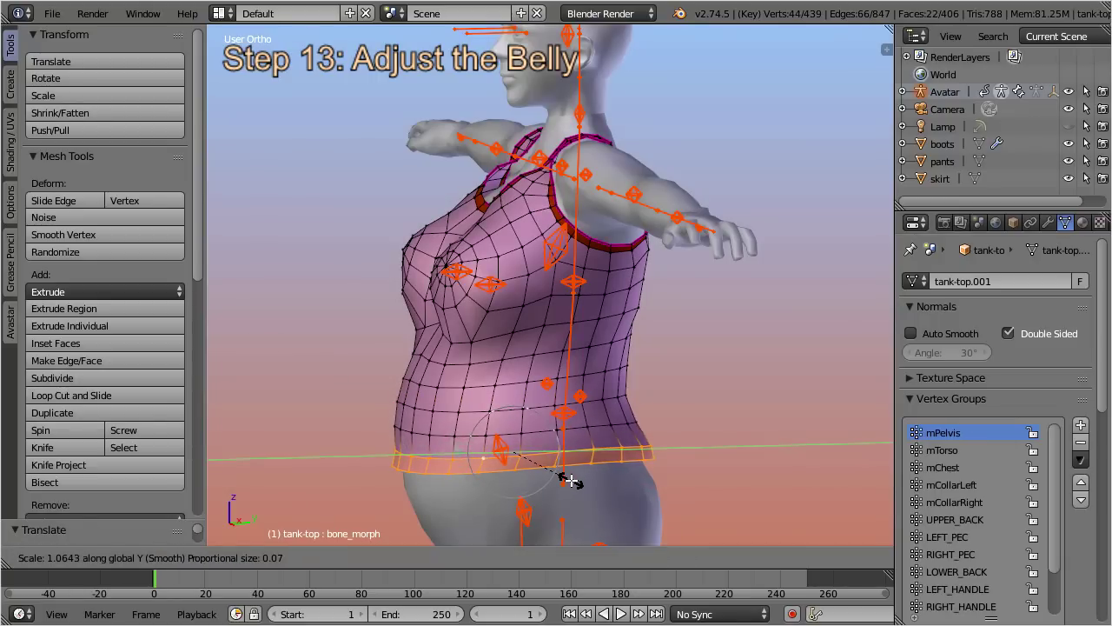
click(569, 479)
key(g)
key(y)
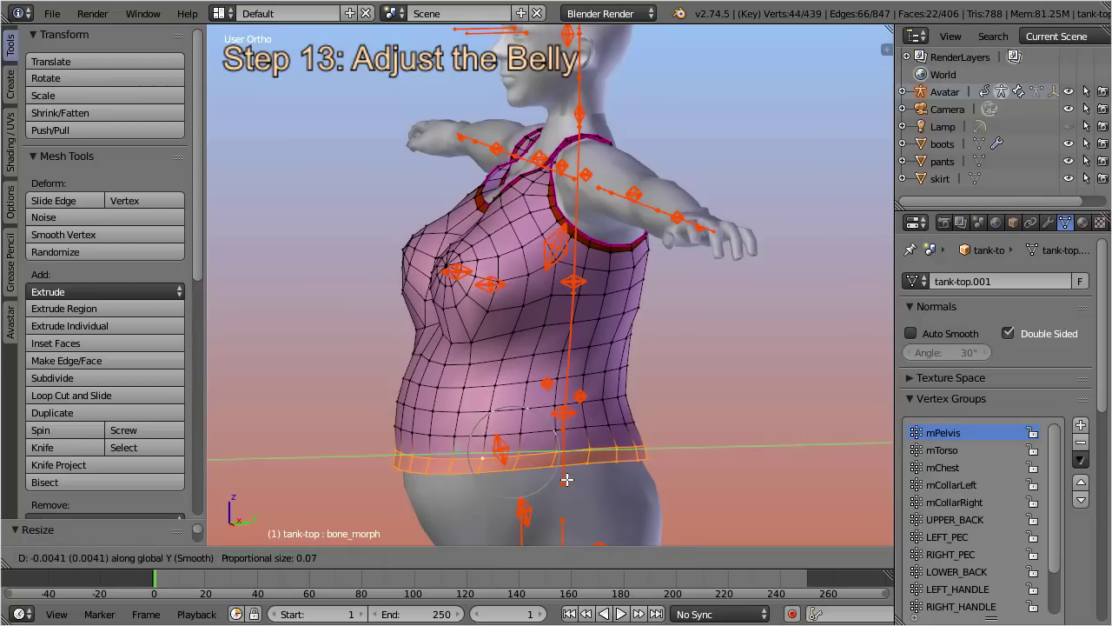
click(565, 479)
Select another hem edge loop and nudge it twice along Y
alt+right_click(655, 453)
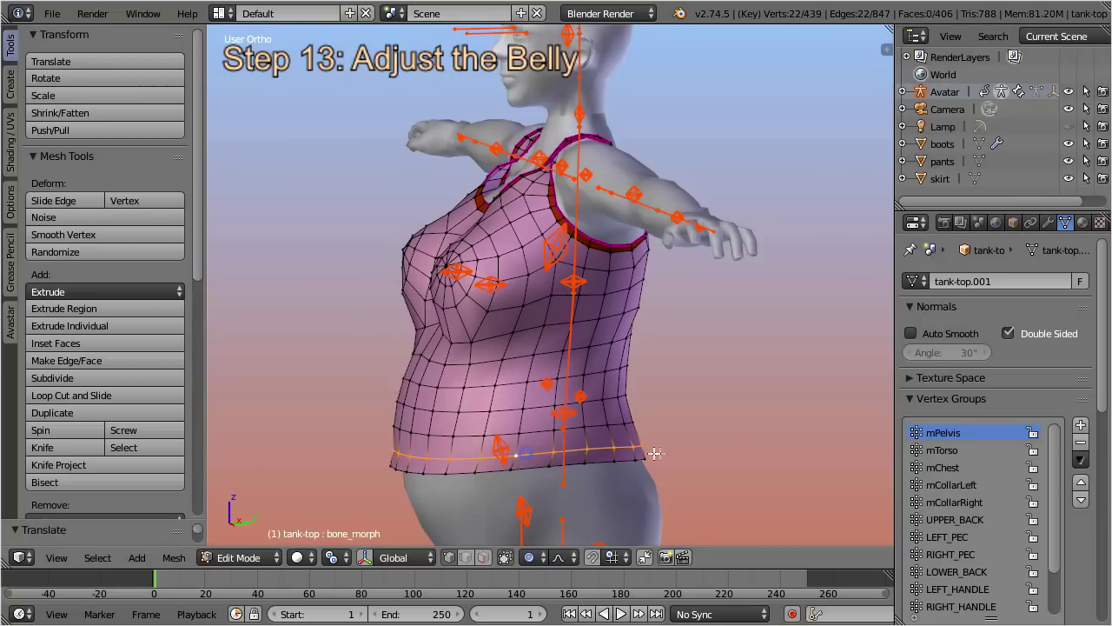
key(g)
key(y)
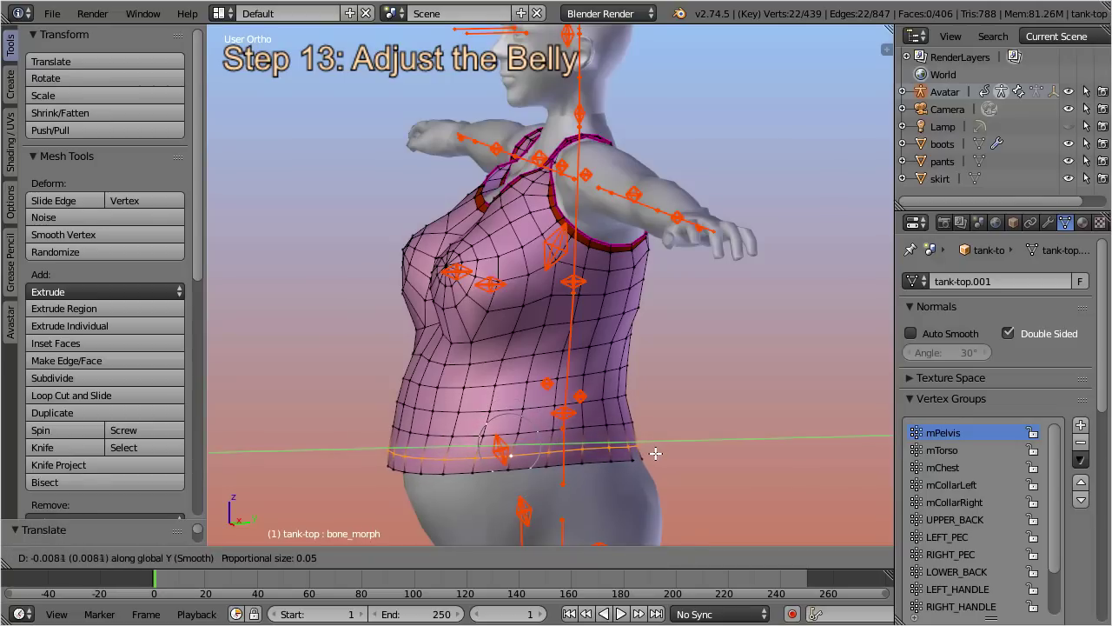
click(656, 453)
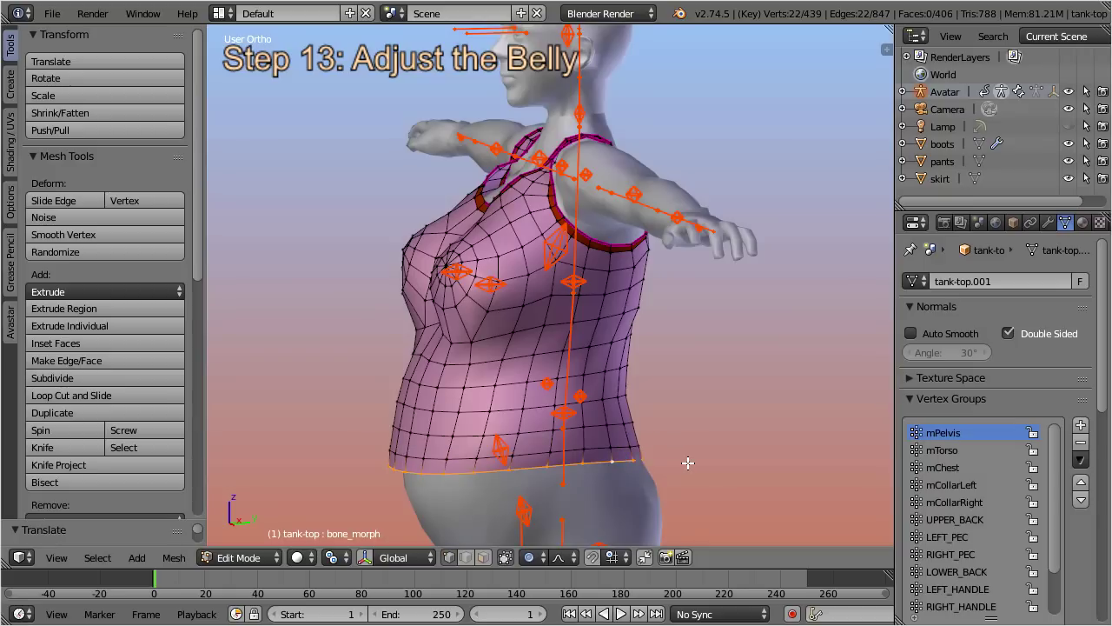
key(g)
key(y)
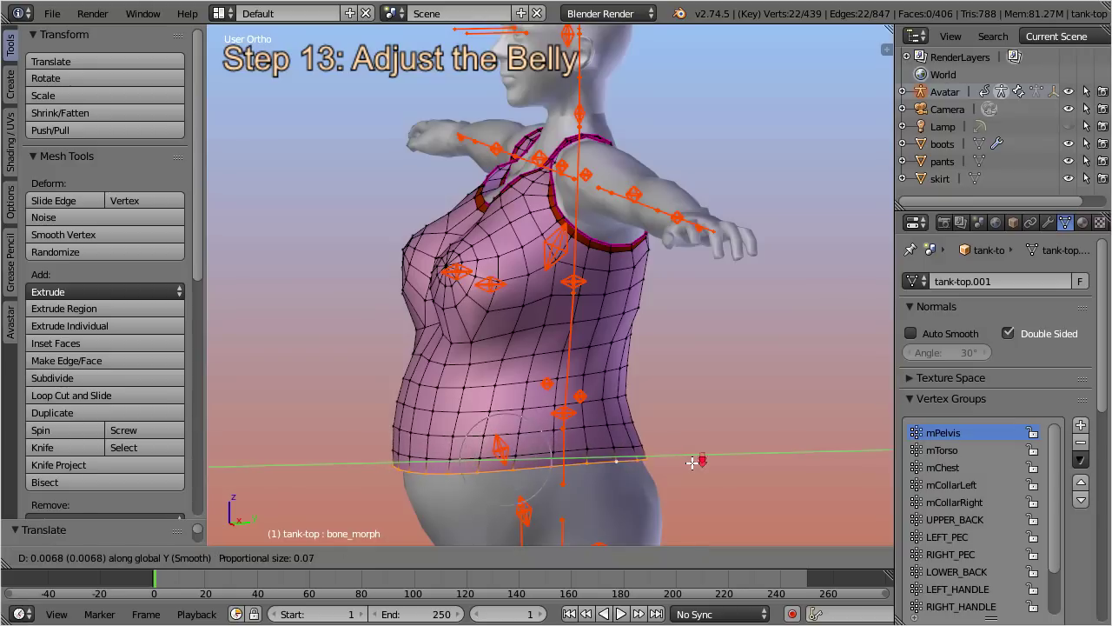
click(692, 463)
middle_drag(469, 448, 761, 451)
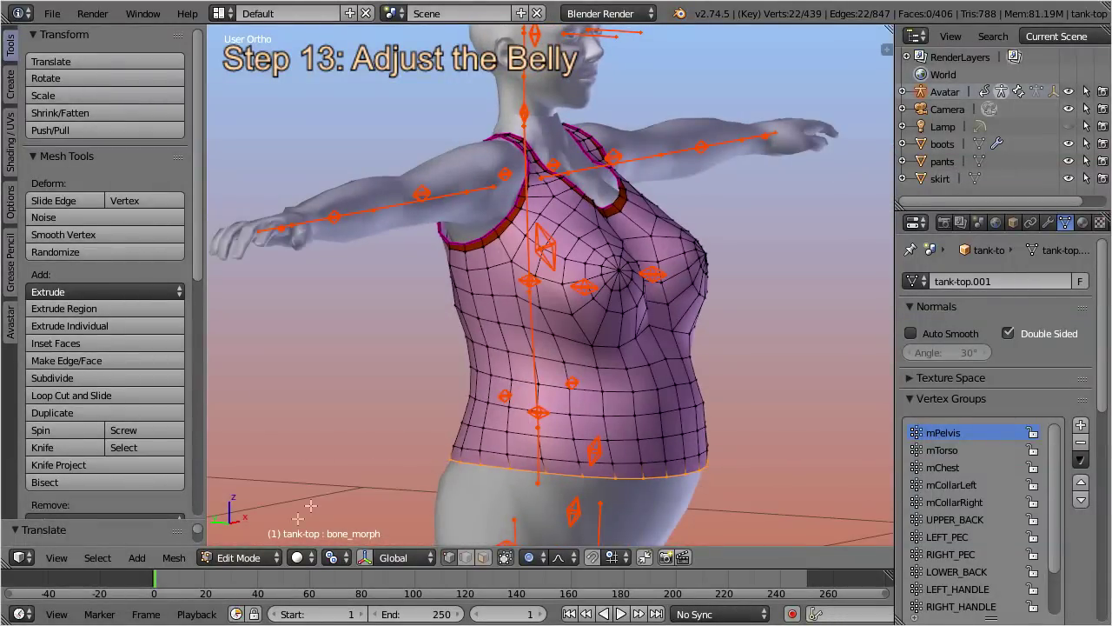
click(237, 557)
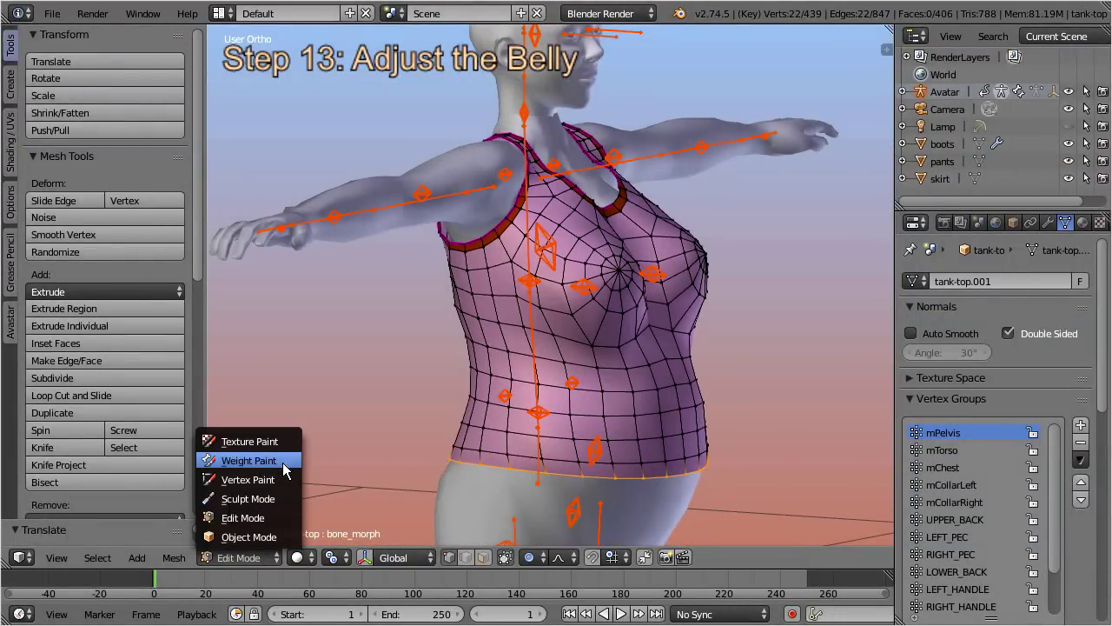
Switch to Weight Paint and use Avastar's Bake to Mesh, producing tank-top.002
click(249, 461)
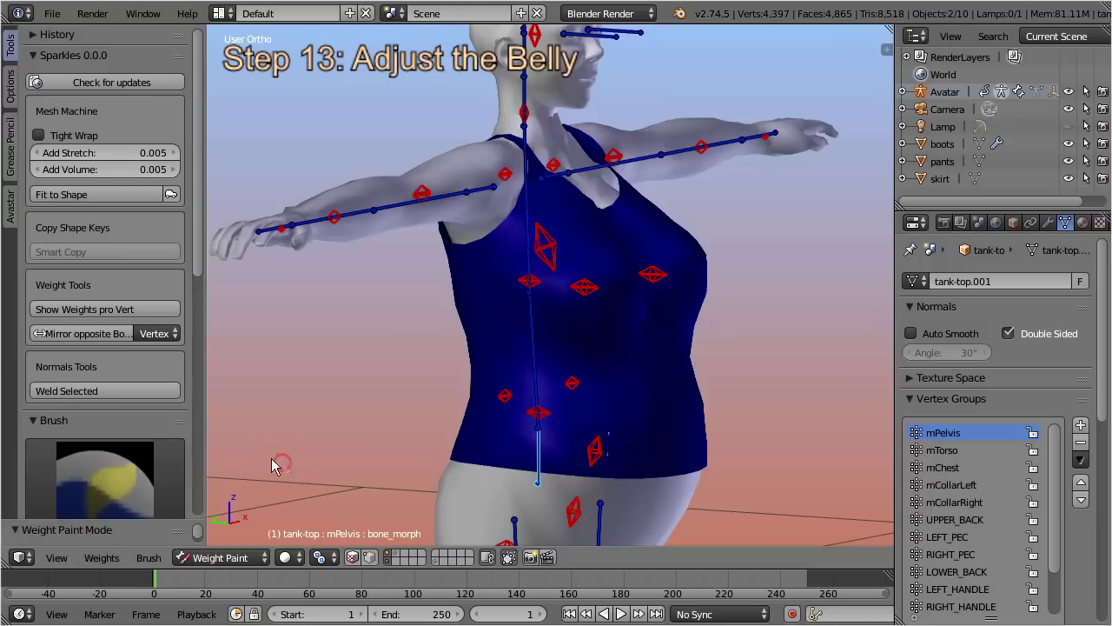
click(11, 206)
drag(201, 229, 204, 441)
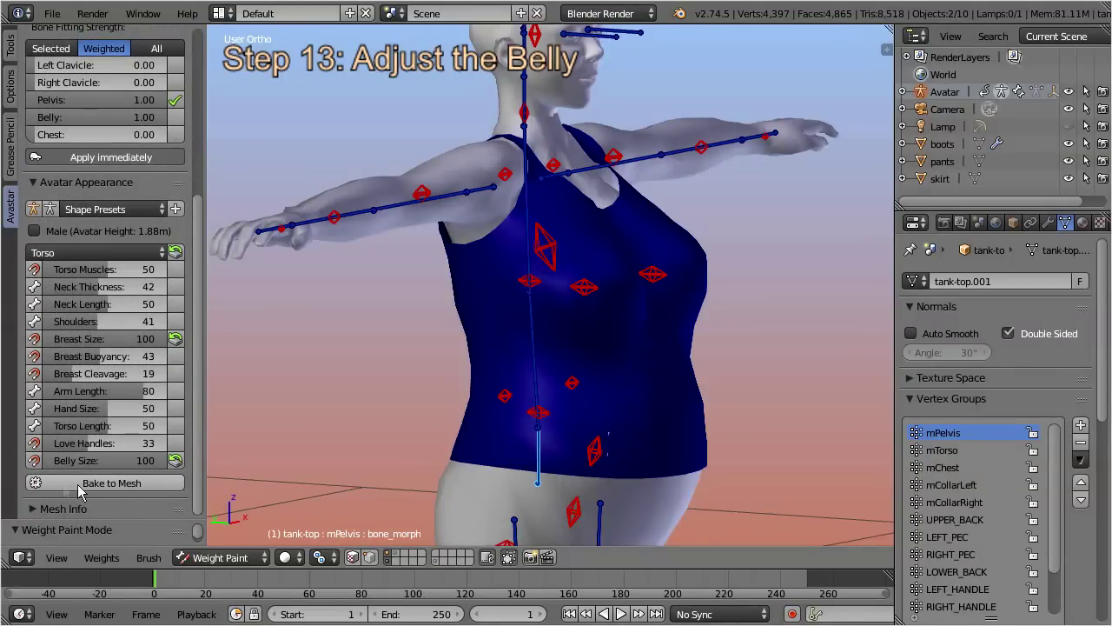
click(111, 484)
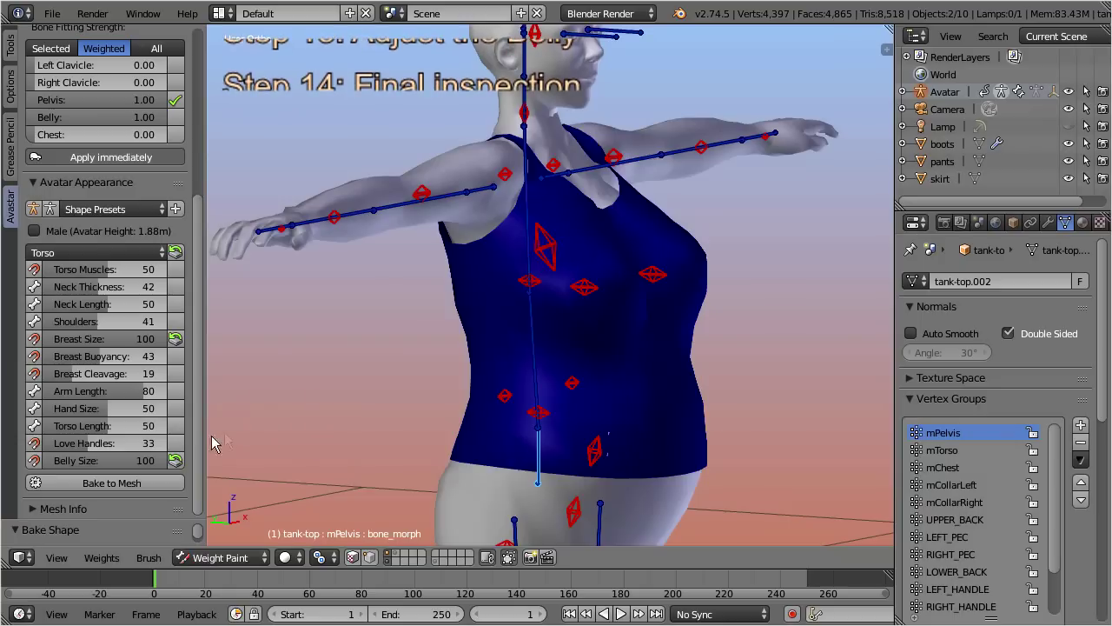
Lower Belly Size to 84 and Breast Size to 85, then reset the avatar to default shape
drag(167, 462, 19, 469)
mouse_move(159, 341)
mouse_down()
mouse_move(46, 345)
mouse_move(95, 340)
mouse_up()
click(30, 210)
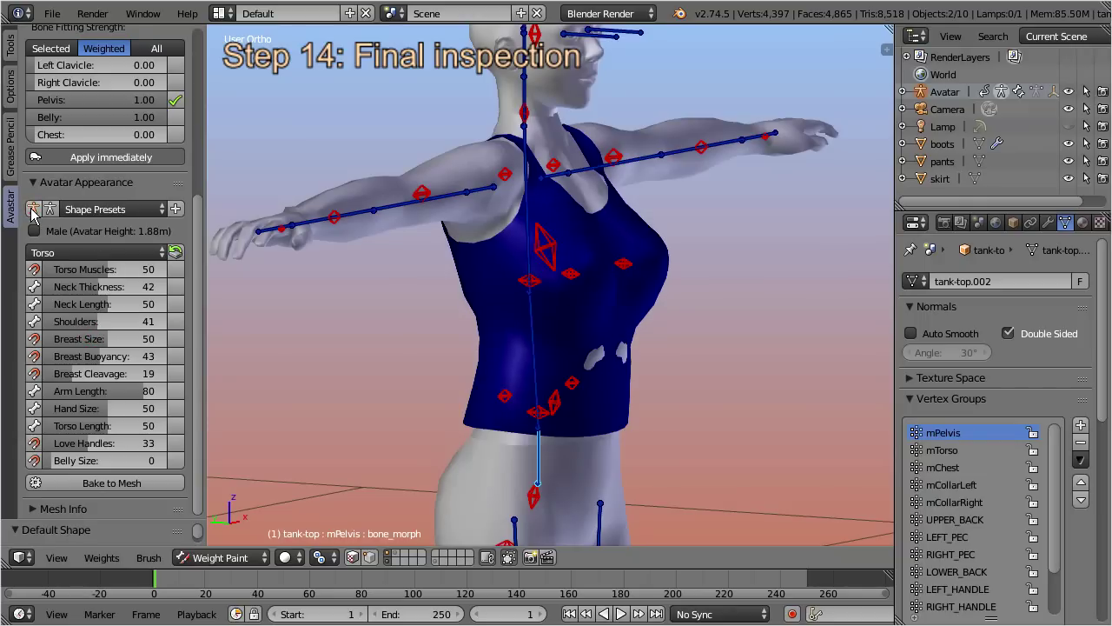
Inspect the baked tank-top from the side, then raise Breast Size to 59
middle_drag(646, 394, 586, 397)
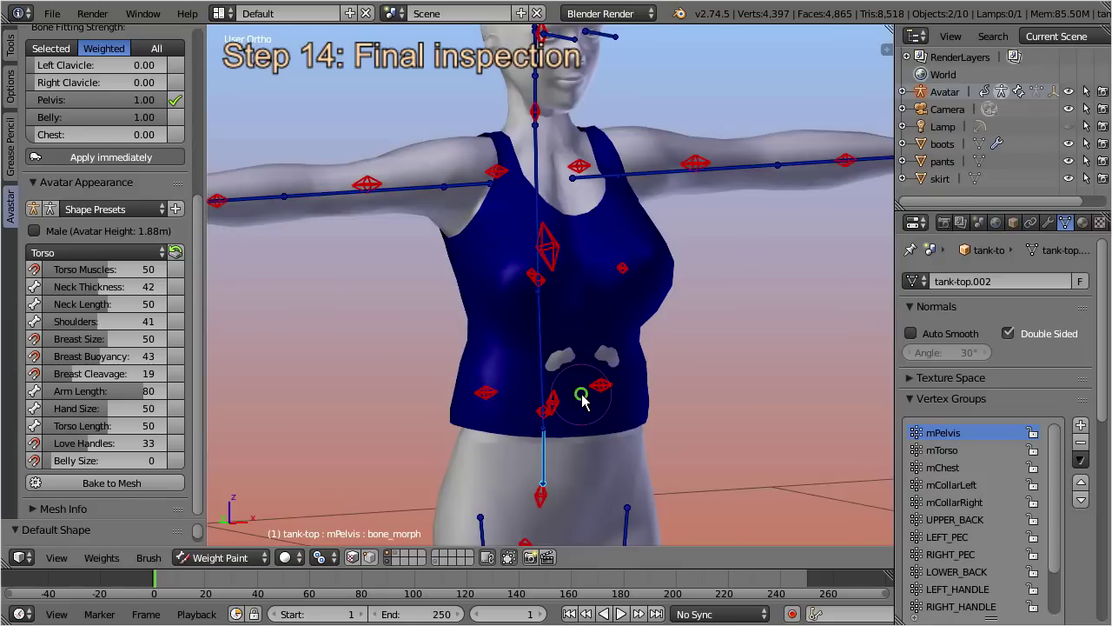
scroll(591, 391, up, 3)
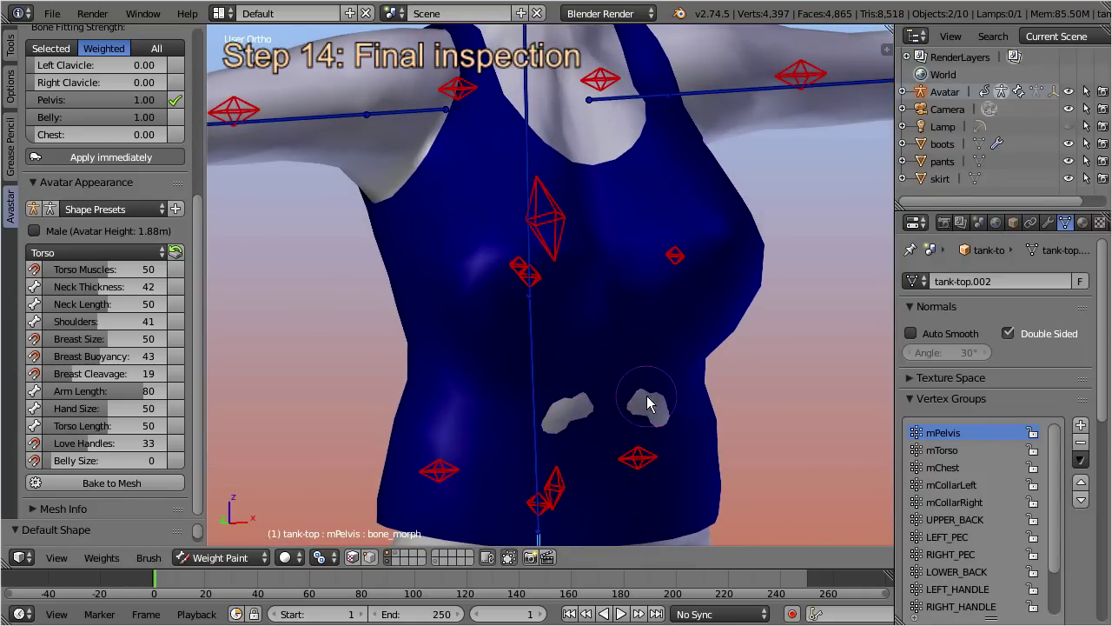
scroll(648, 403, down, 3)
middle_drag(651, 422, 469, 426)
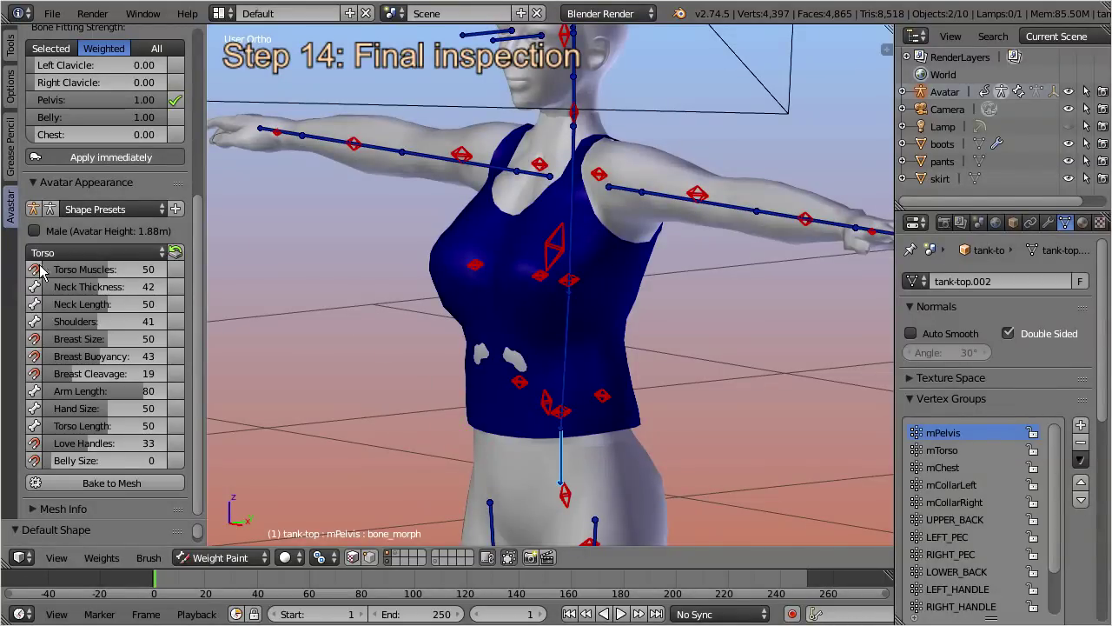
mouse_move(100, 340)
mouse_down()
mouse_move(194, 349)
mouse_move(109, 351)
mouse_up()
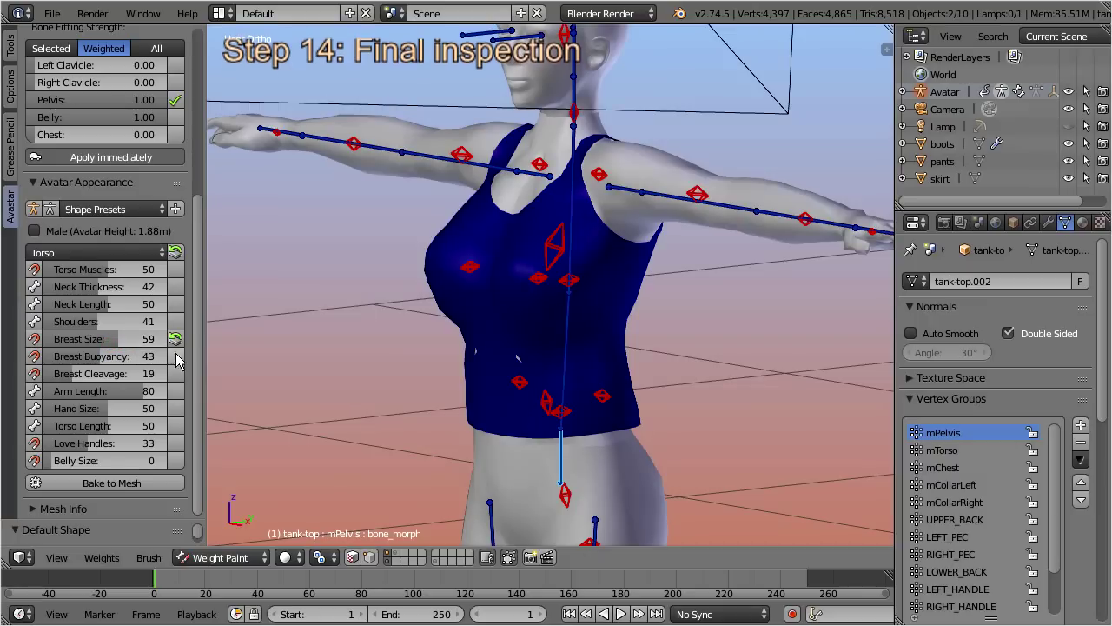
scroll(199, 375, up, 5)
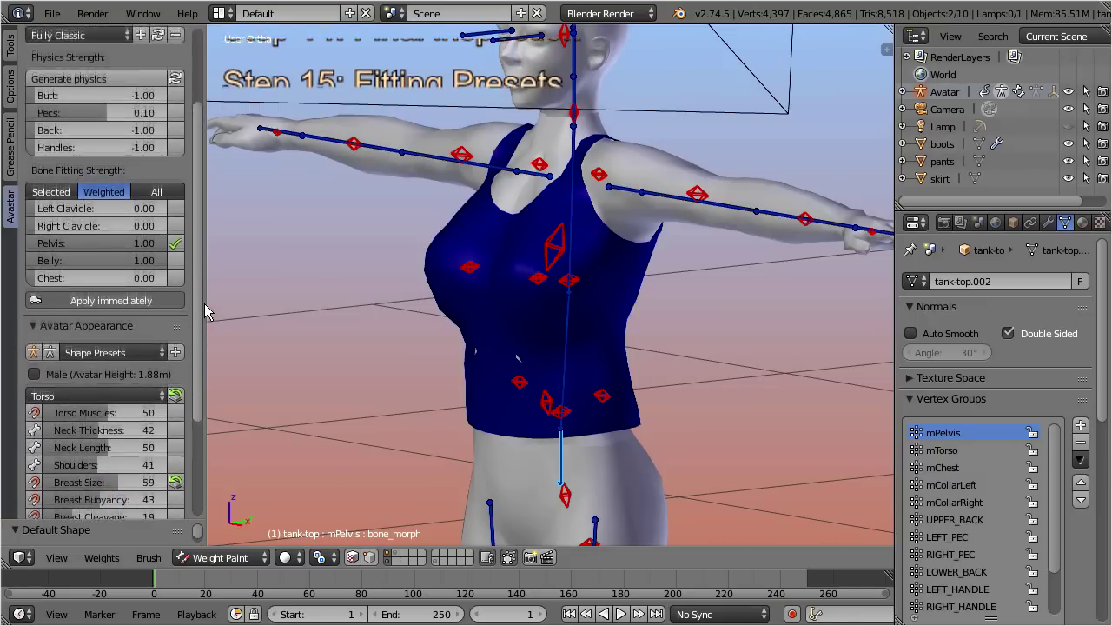
scroll(199, 300, up, 2)
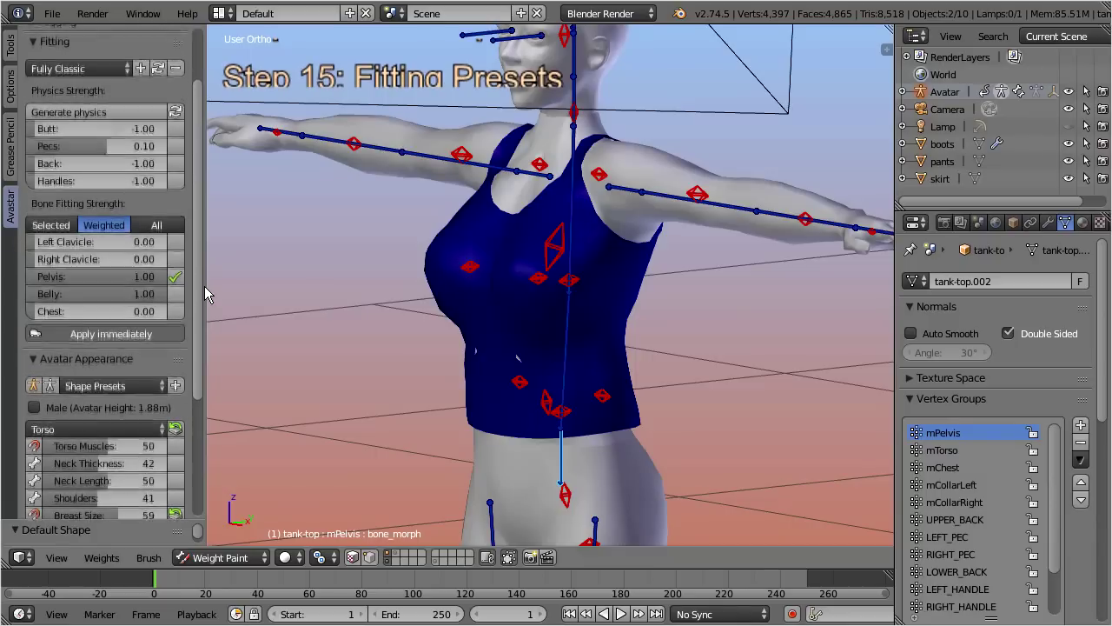
click(127, 73)
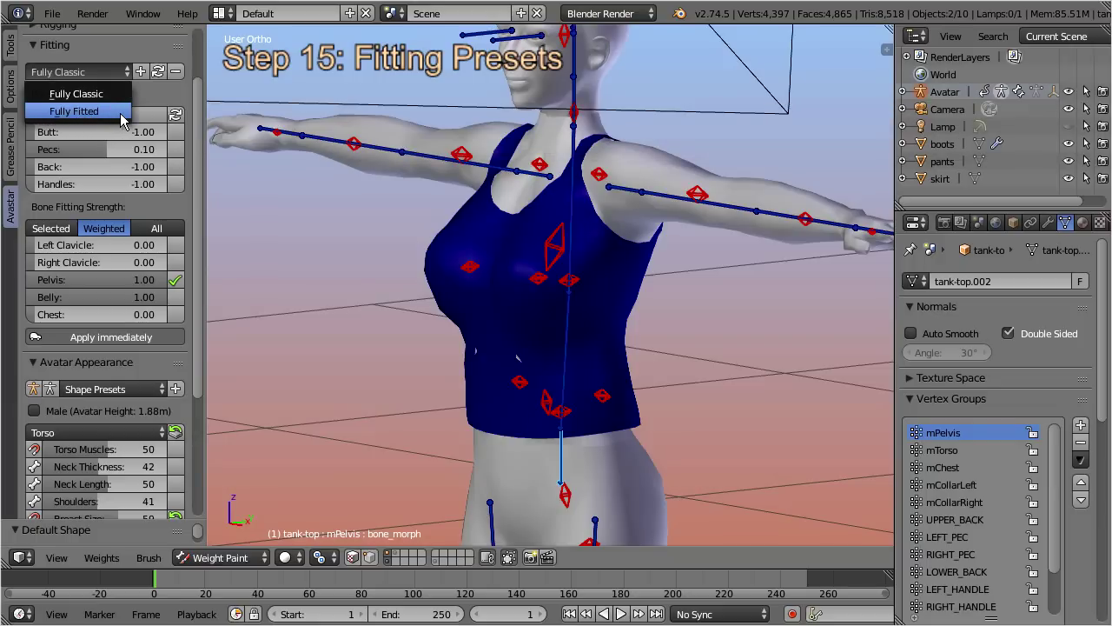
click(165, 93)
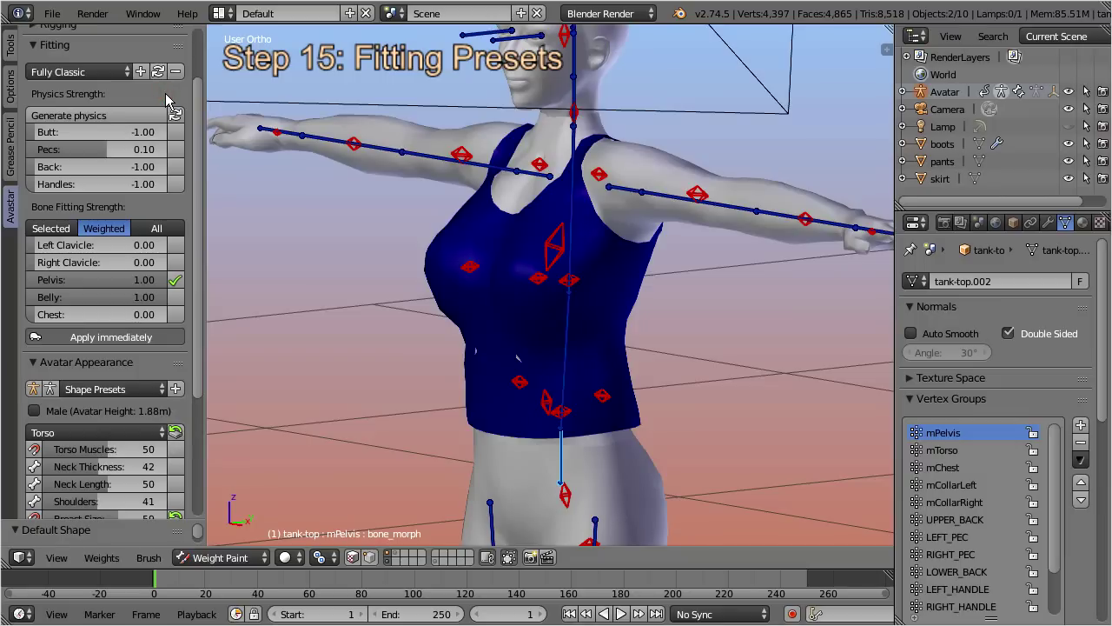